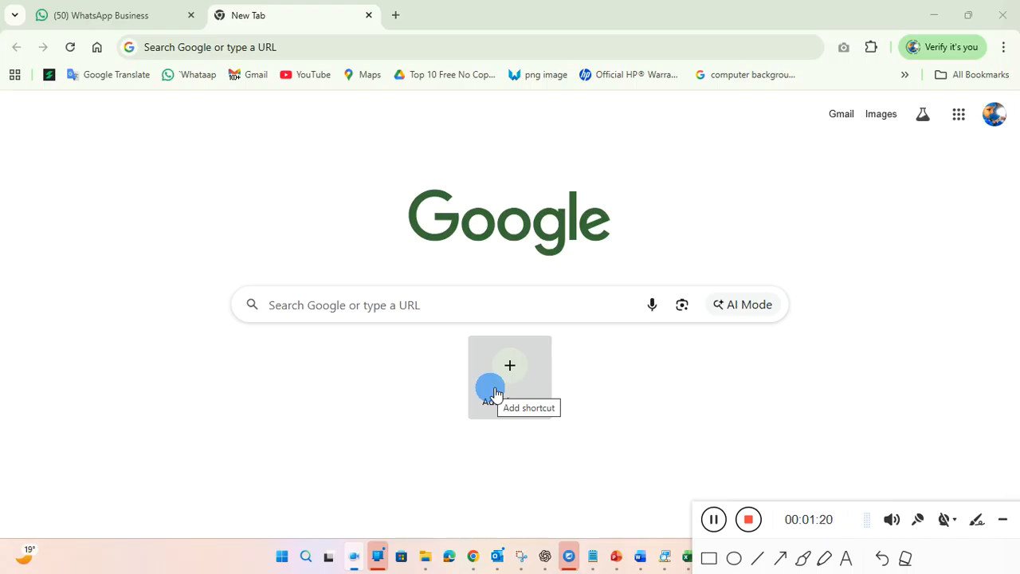
Step: Load the bare address 49.200.163.174, with no port, in a new Chrome tab
{"action": "left_click", "coordinate": [334, 54]}
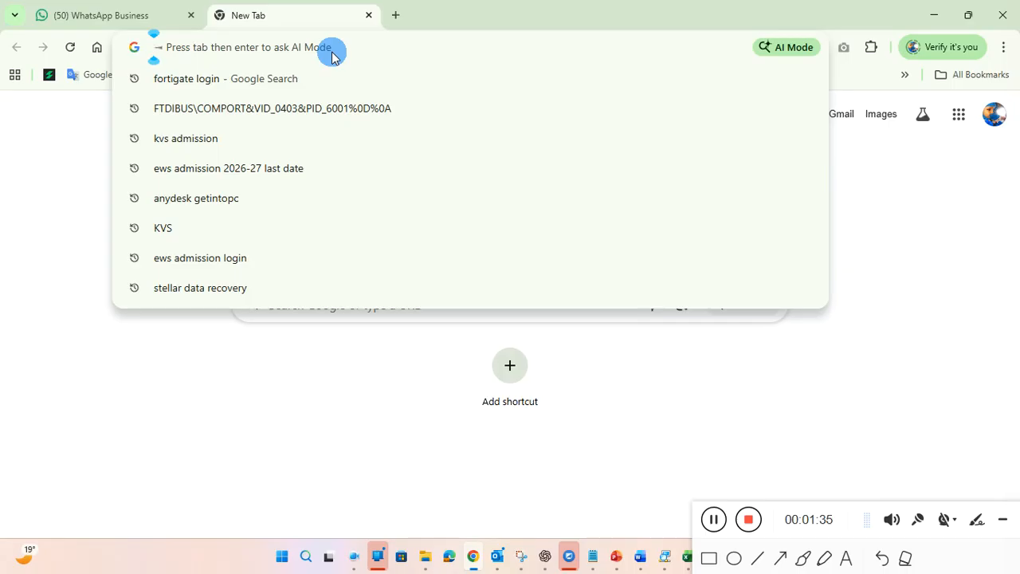
{"action": "type", "text": "https://49.200.163.174:13862/login"}
{"action": "key", "text": "BackSpace"}
{"action": "key", "text": "BackSpace"}
{"action": "key", "text": "BackSpace"}
{"action": "key", "text": "BackSpace"}
{"action": "key", "text": "BackSpace"}
{"action": "key", "text": "BackSpace"}
{"action": "key", "text": "BackSpace"}
{"action": "key", "text": "BackSpace"}
{"action": "key", "text": "BackSpace"}
{"action": "key", "text": "BackSpace"}
{"action": "key", "text": "BackSpace"}
{"action": "key", "text": "BackSpace"}
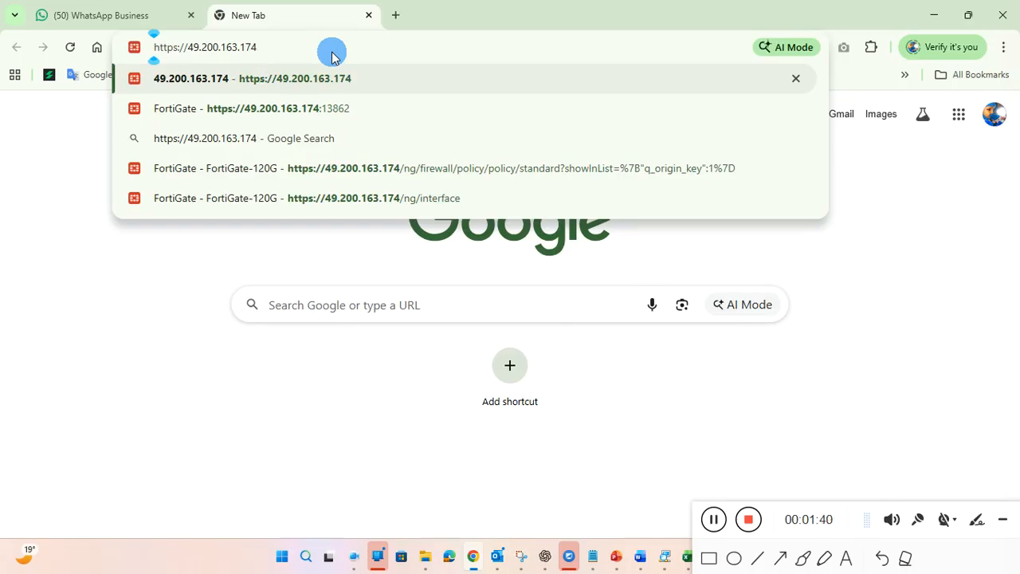
{"action": "key", "text": "Return"}
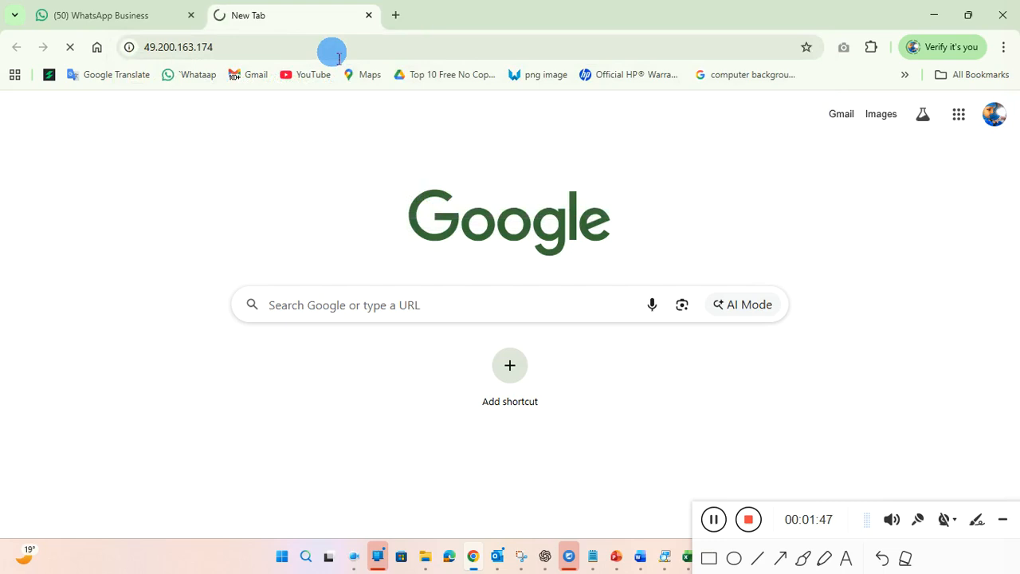
{"action": "left_click", "coordinate": [271, 49]}
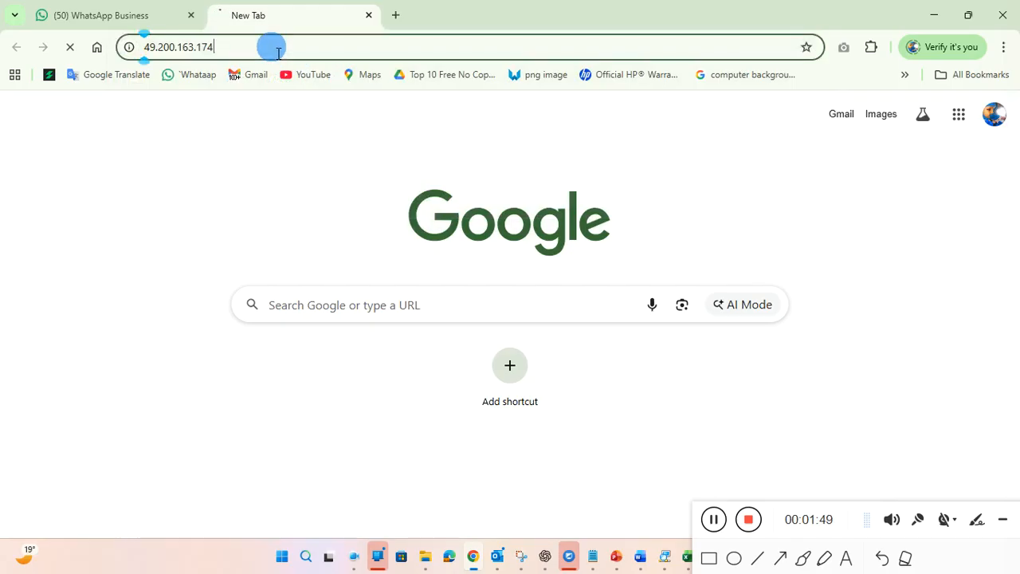
{"action": "left_click", "coordinate": [266, 53]}
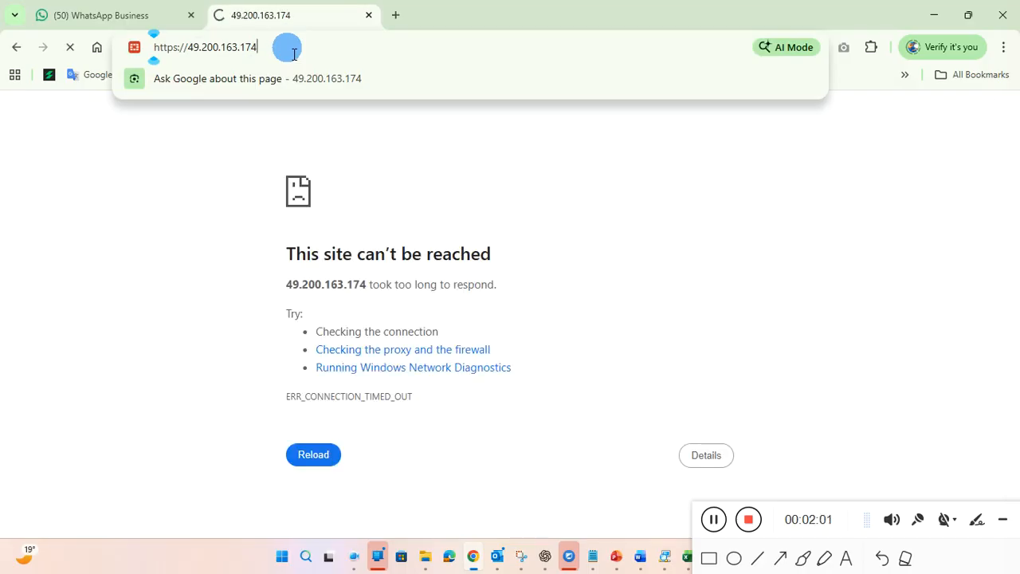
{"action": "type", "text": "https://49.200.163.174:13862/login"}
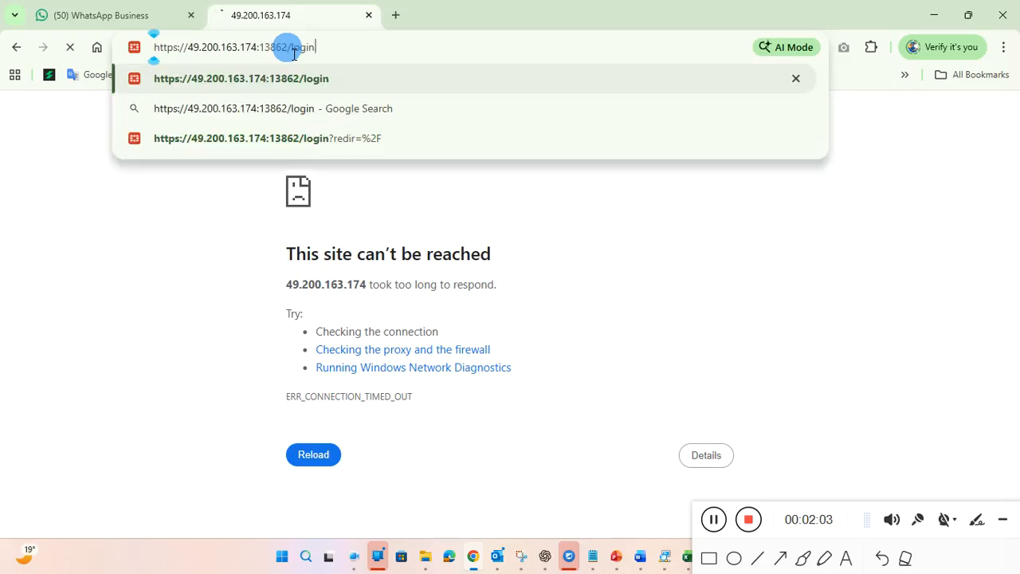
{"action": "key", "text": "BackSpace"}
{"action": "key", "text": "BackSpace"}
{"action": "key", "text": "BackSpace"}
{"action": "key", "text": "BackSpace"}
{"action": "key", "text": "BackSpace"}
{"action": "key", "text": "BackSpace"}
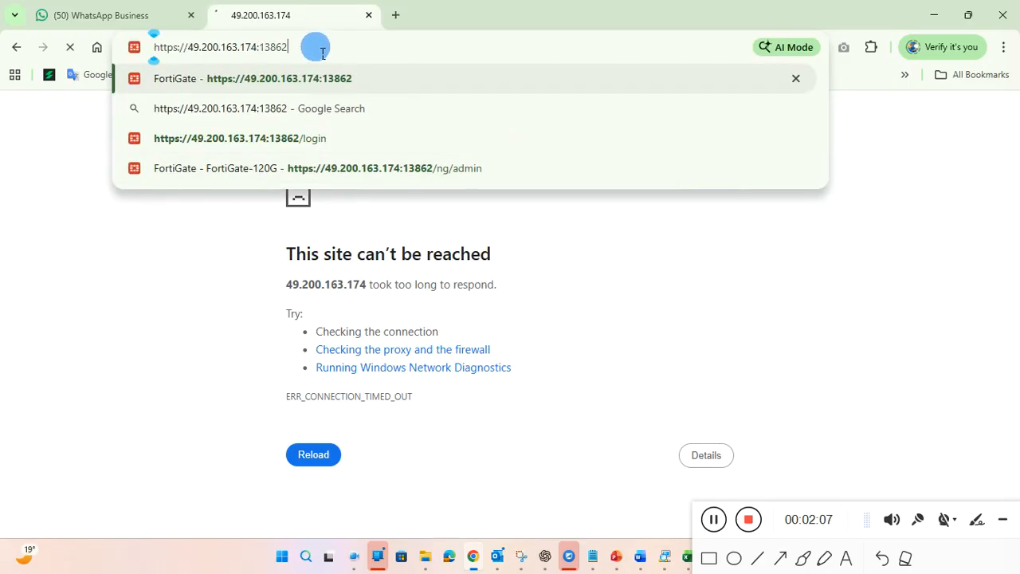
Step: Load the FortiGate login page on port 13862 and enter username admin with the account password
{"action": "key", "text": "Return"}
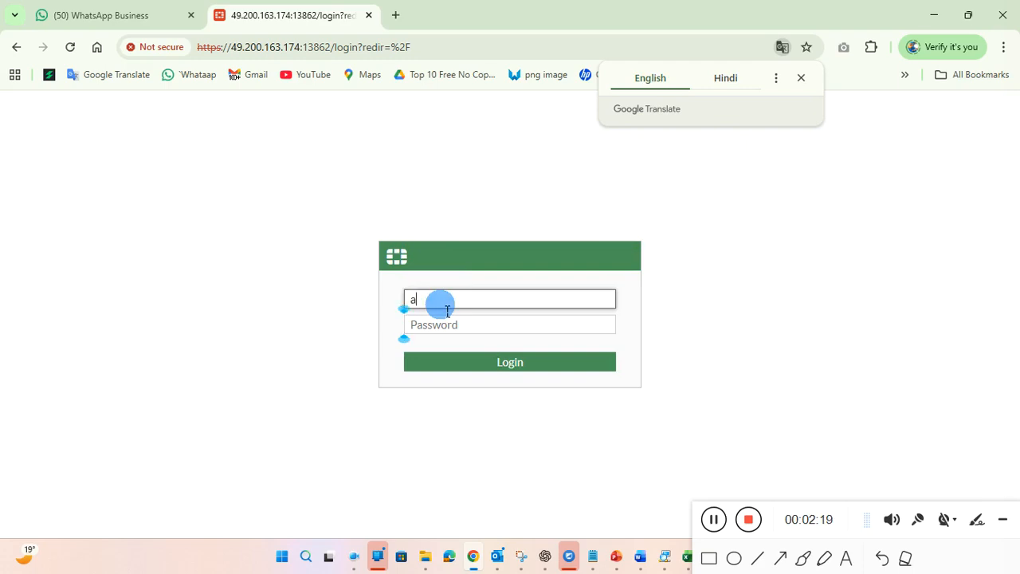
{"action": "type", "text": "admin"}
{"action": "key", "text": "Tab"}
{"action": "type", "text": "12345678"}
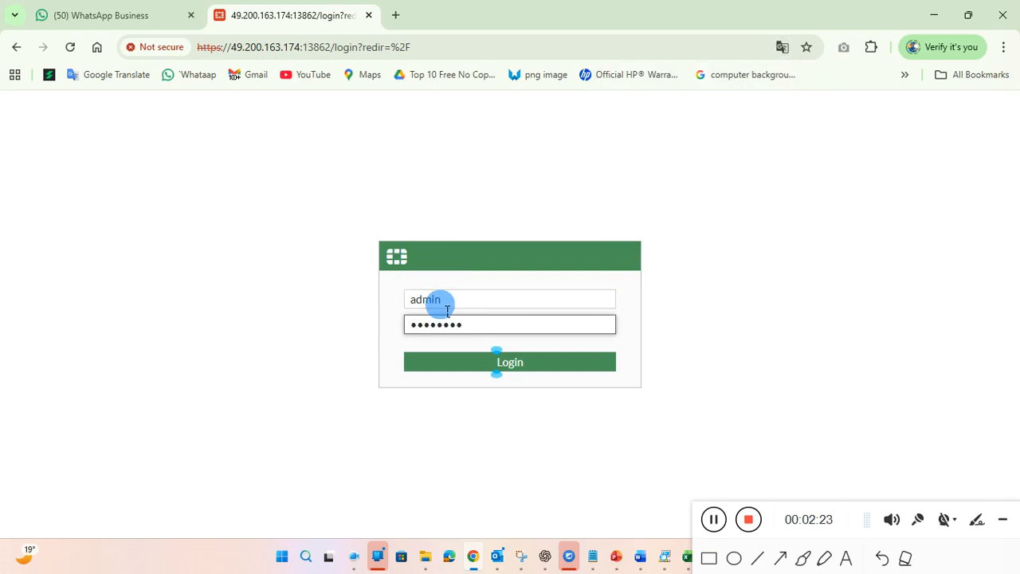
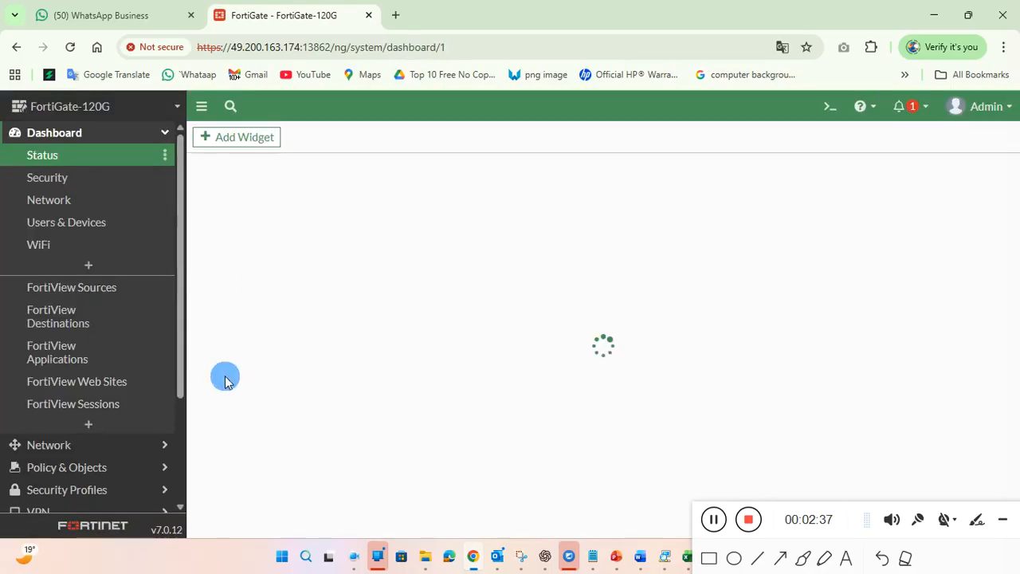
Step: Scroll through the loaded FortiGate-120G dashboard and expand System in the sidebar
{"action": "scroll", "coordinate": [159, 423], "scroll_direction": "down", "scroll_amount": 1}
{"action": "scroll", "coordinate": [162, 418], "scroll_direction": "down", "scroll_amount": 3}
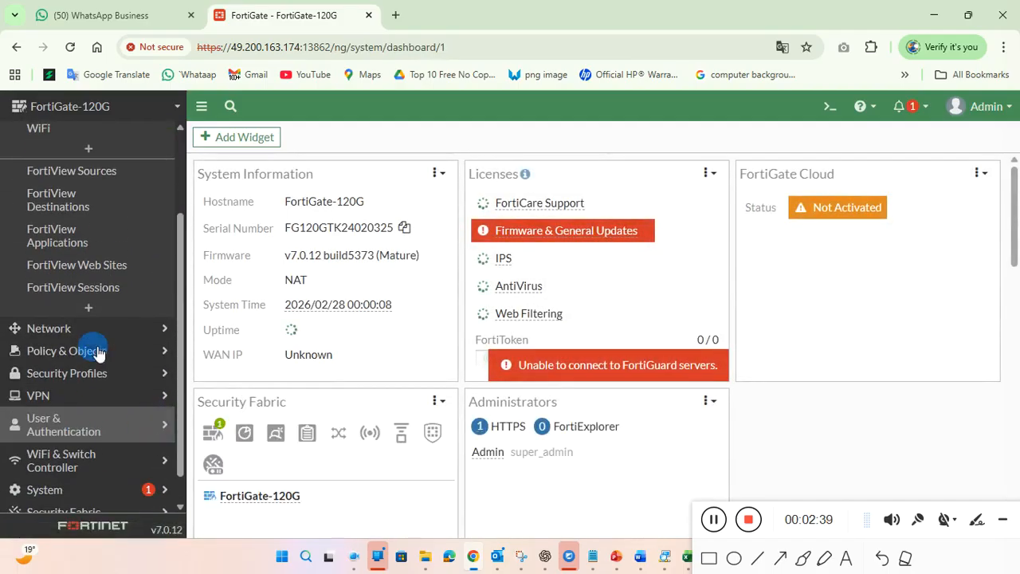
{"action": "left_click", "coordinate": [107, 488]}
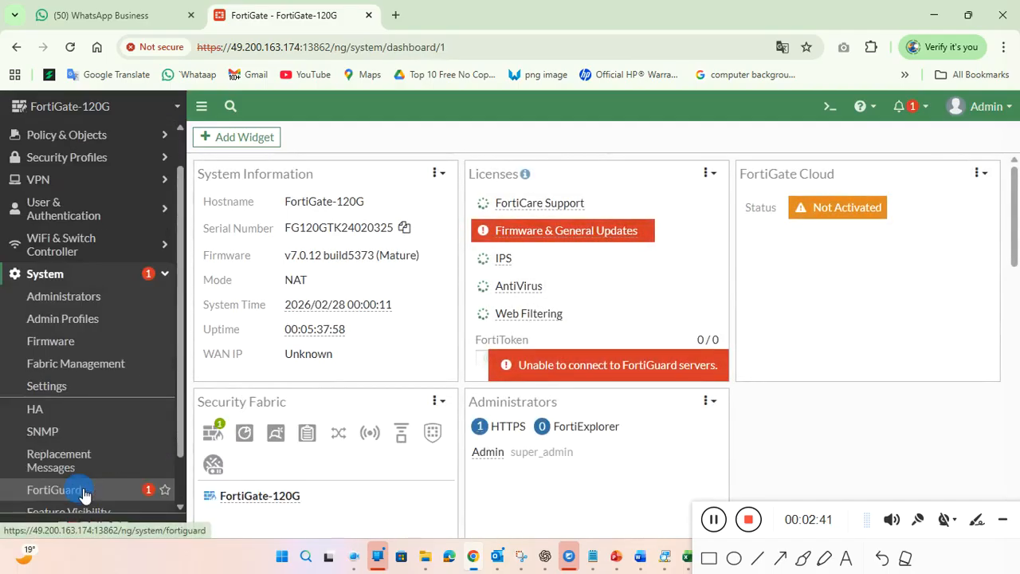
{"action": "scroll", "coordinate": [128, 415], "scroll_direction": "down", "scroll_amount": 2}
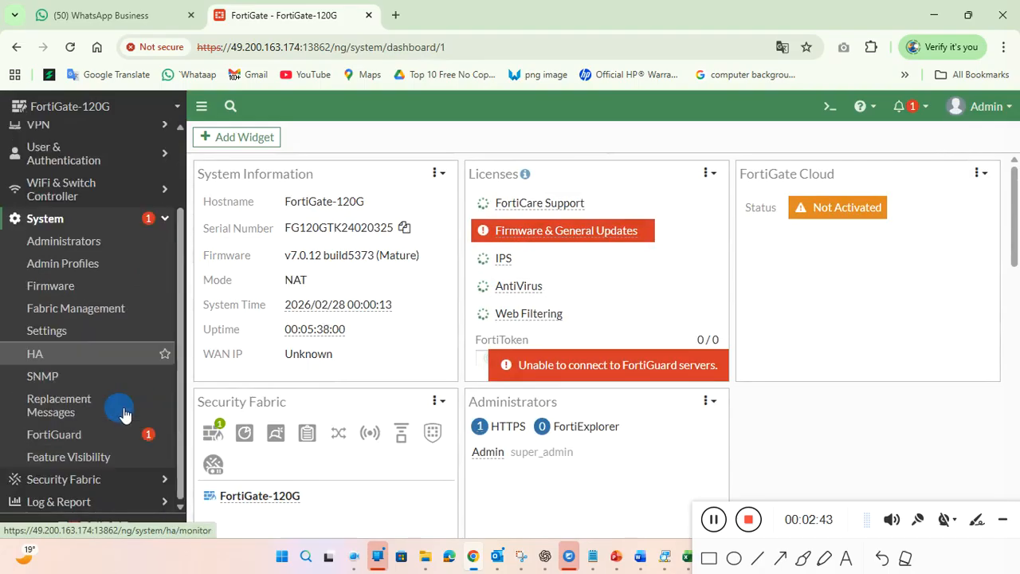
Step: Open System > Settings and select the host name FortiGate-120G in the Host name field
{"action": "left_click", "coordinate": [83, 333]}
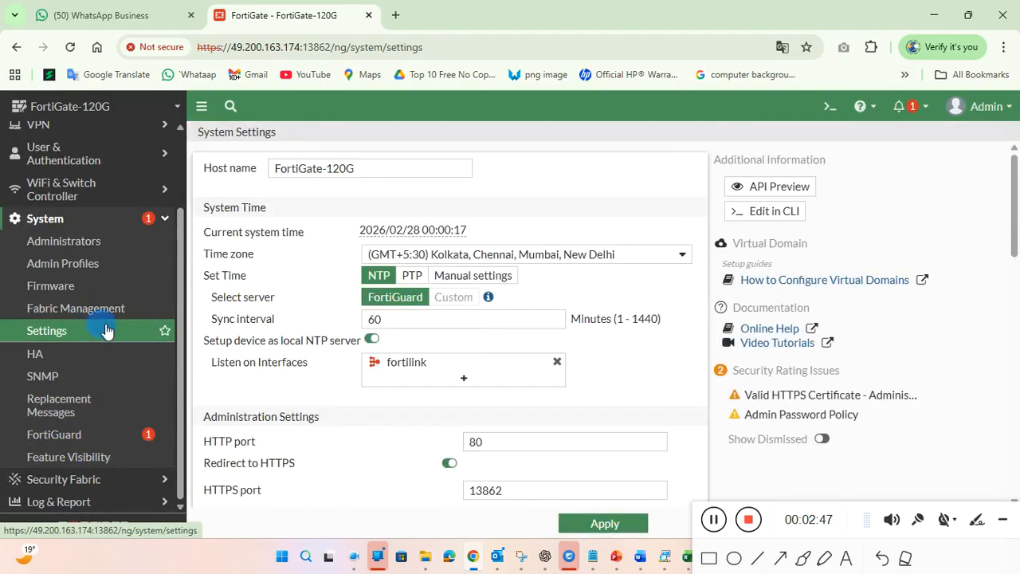
{"action": "left_click", "coordinate": [356, 164]}
{"action": "left_click_drag", "start_coordinate": [381, 167], "coordinate": [252, 170]}
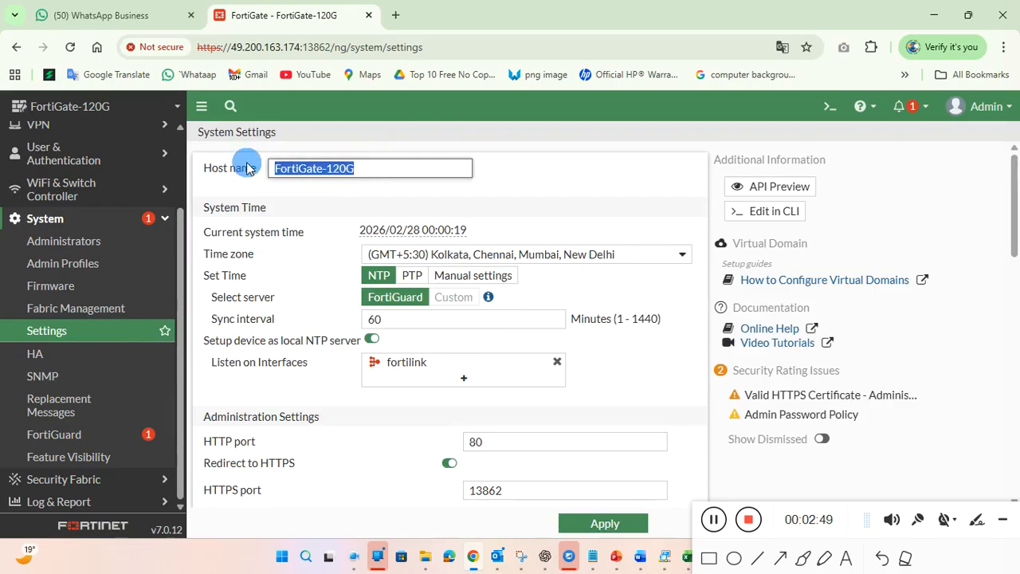
{"action": "left_click", "coordinate": [375, 177]}
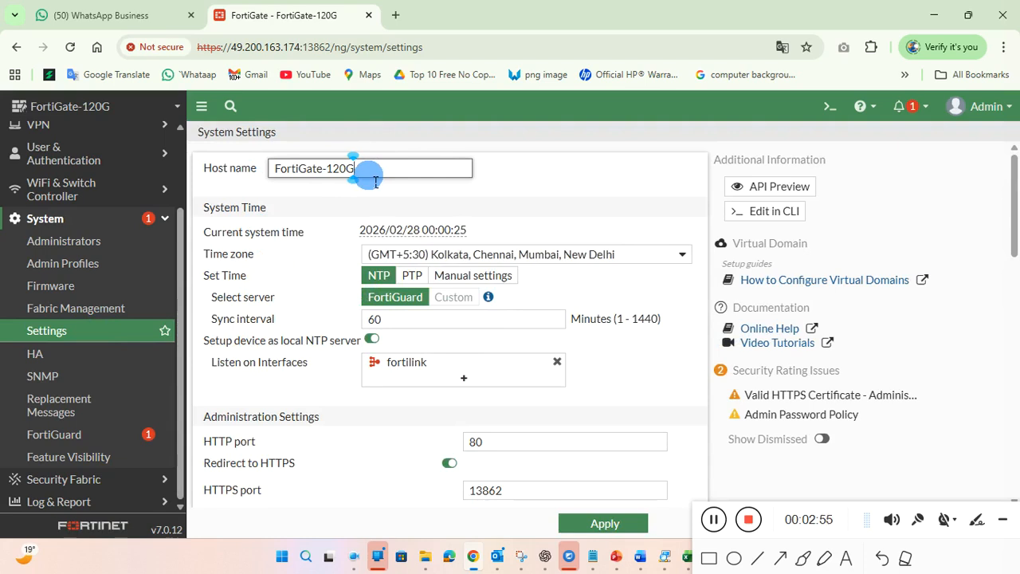
{"action": "left_click_drag", "start_coordinate": [363, 172], "coordinate": [295, 183]}
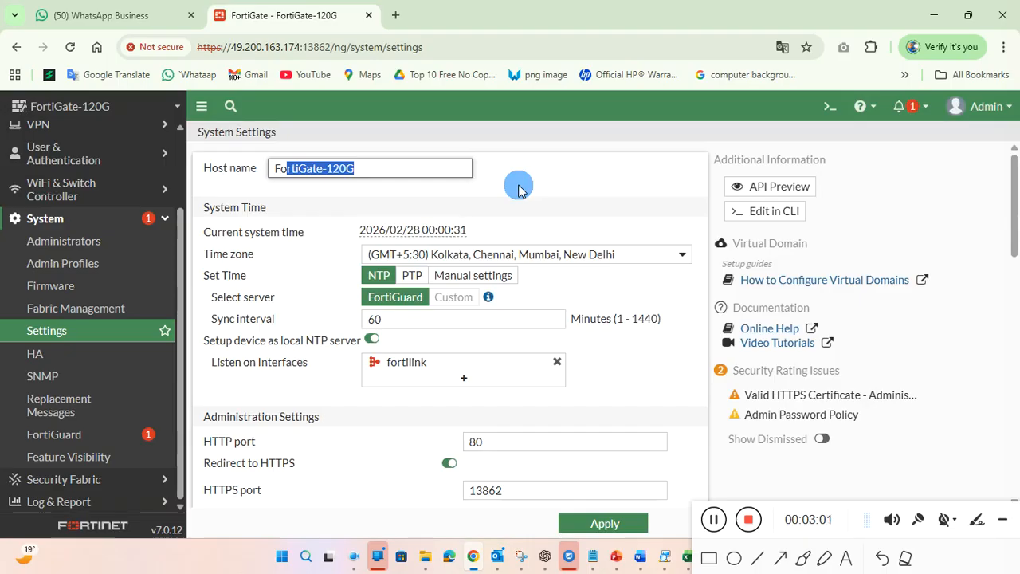
{"action": "scroll", "coordinate": [518, 190], "scroll_direction": "down", "scroll_amount": 1}
{"action": "scroll", "coordinate": [519, 190], "scroll_direction": "down", "scroll_amount": 1}
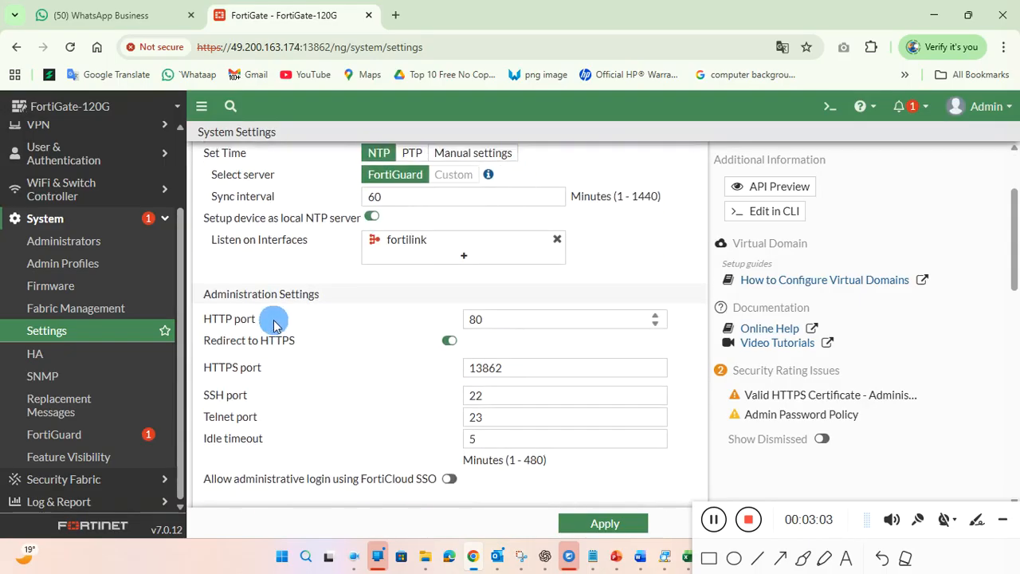
{"action": "left_click_drag", "start_coordinate": [315, 294], "coordinate": [210, 293]}
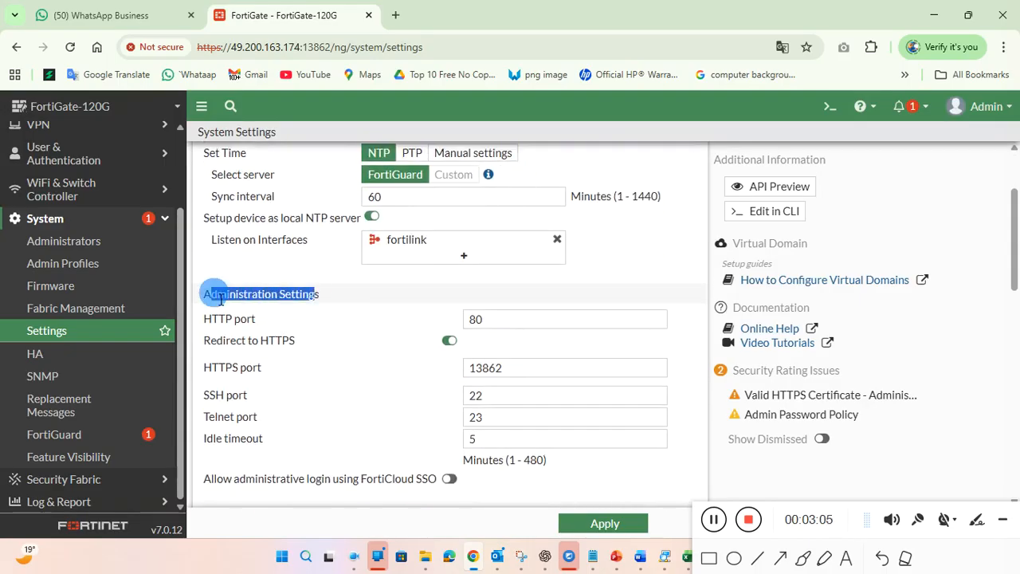
{"action": "left_click_drag", "start_coordinate": [257, 317], "coordinate": [197, 321]}
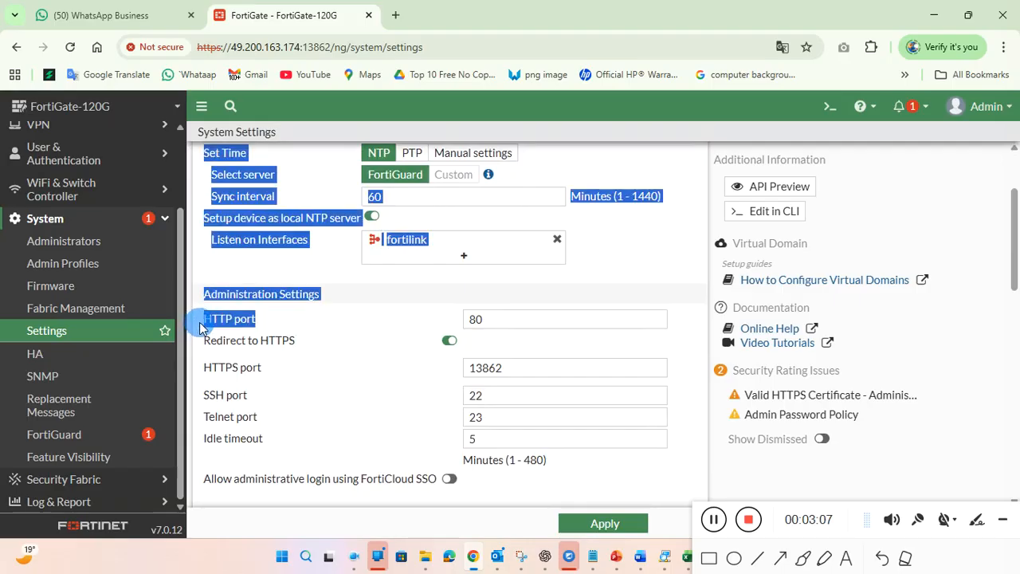
{"action": "left_click", "coordinate": [369, 317]}
{"action": "left_click_drag", "start_coordinate": [515, 319], "coordinate": [420, 319]}
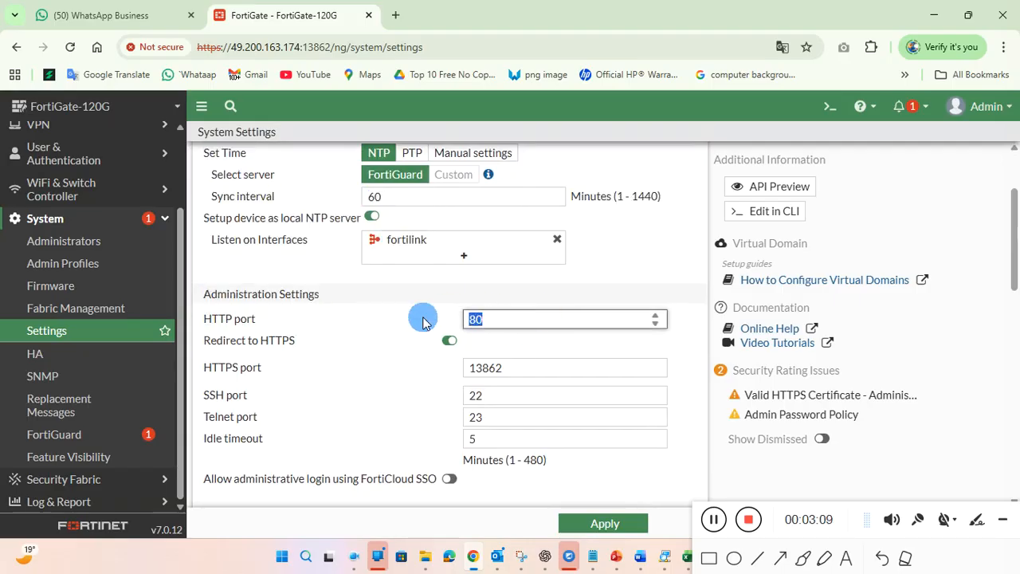
{"action": "left_click_drag", "start_coordinate": [306, 341], "coordinate": [232, 343]}
{"action": "left_click", "coordinate": [274, 373]}
{"action": "left_click_drag", "start_coordinate": [274, 376], "coordinate": [198, 388]}
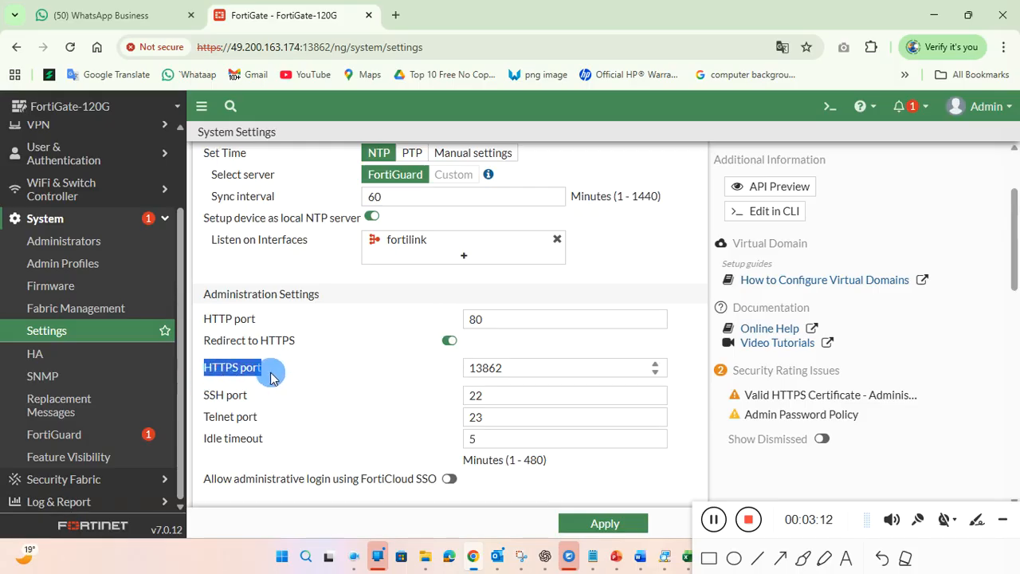
{"action": "left_click_drag", "start_coordinate": [505, 371], "coordinate": [307, 401]}
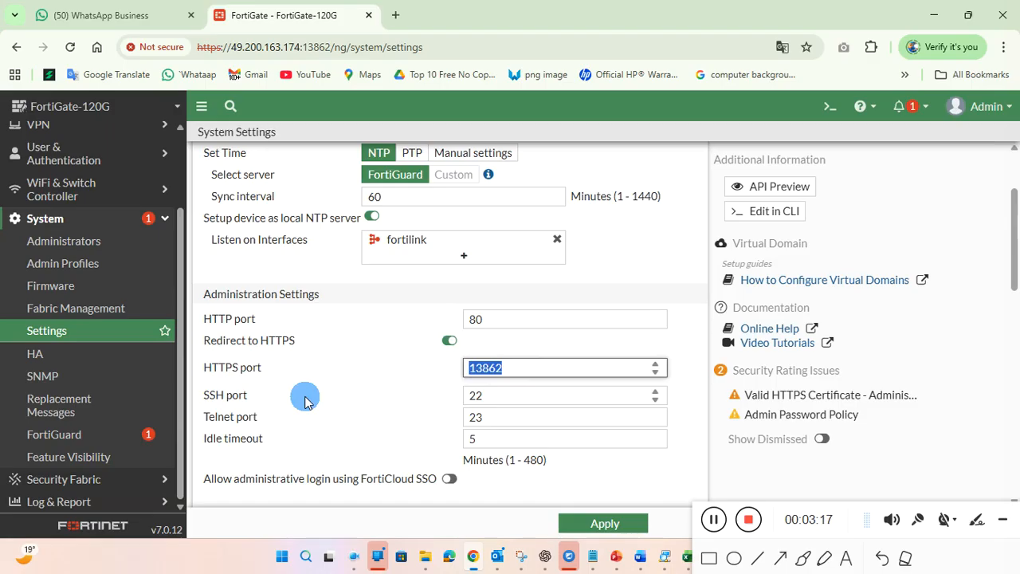
{"action": "key", "text": "BackSpace"}
{"action": "type", "text": "9809890"}
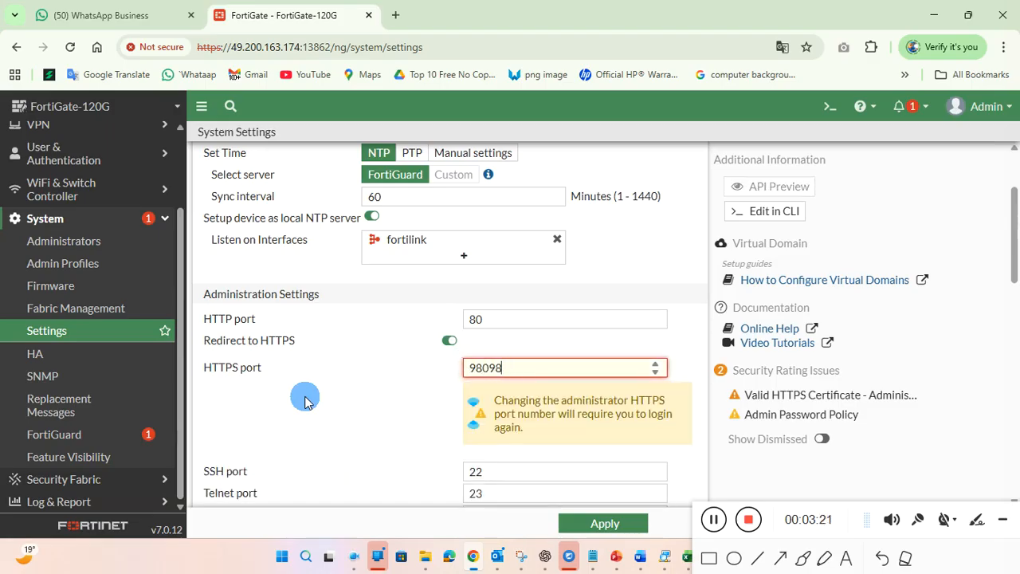
{"action": "key", "text": "ctrl+a"}
{"action": "key", "text": "BackSpace"}
{"action": "type", "text": "8779"}
{"action": "type", "text": "7"}
{"action": "key", "text": "BackSpace"}
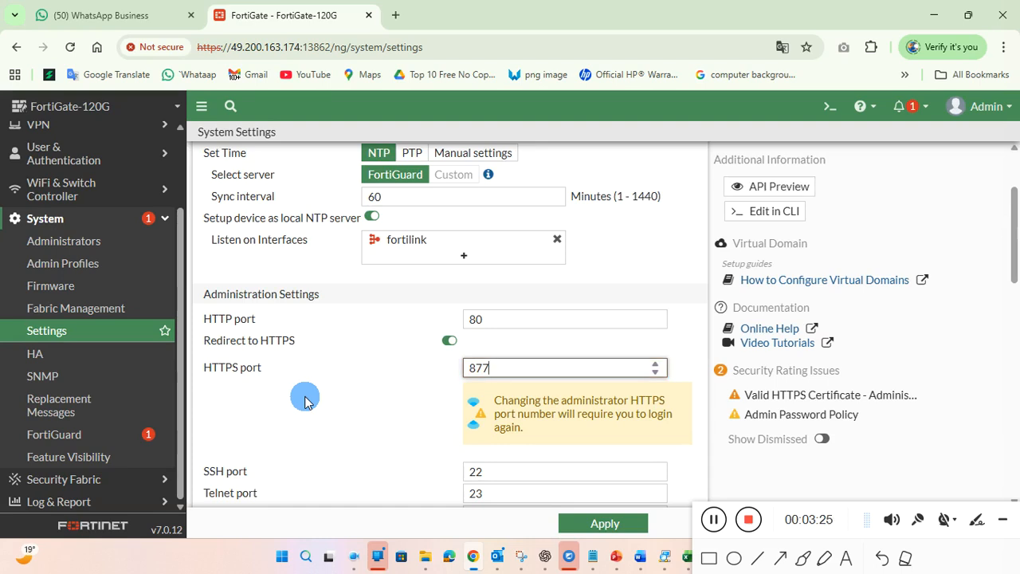
{"action": "scroll", "coordinate": [306, 401], "scroll_direction": "down", "scroll_amount": 1}
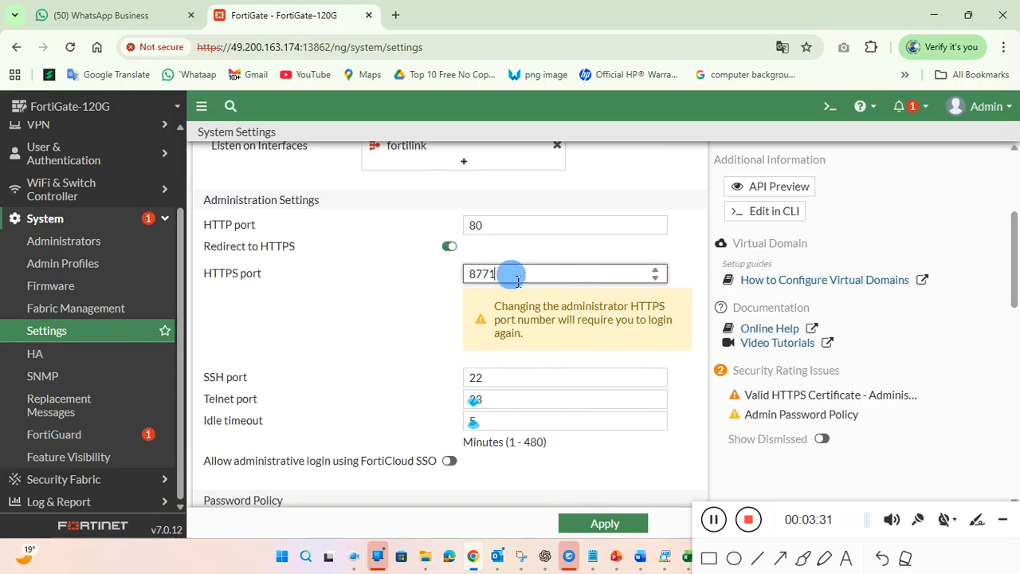
{"action": "left_click", "coordinate": [92, 330]}
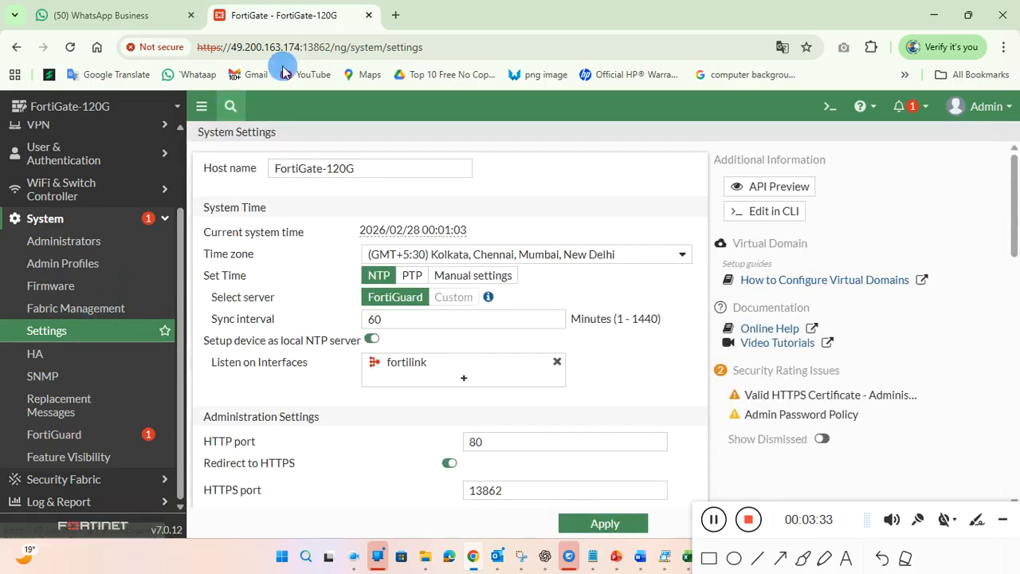
Step: Collapse and re-expand System, then open the Administrators list showing Admin, Gemni_Admin and fortigate
{"action": "left_click_drag", "start_coordinate": [336, 47], "coordinate": [313, 51]}
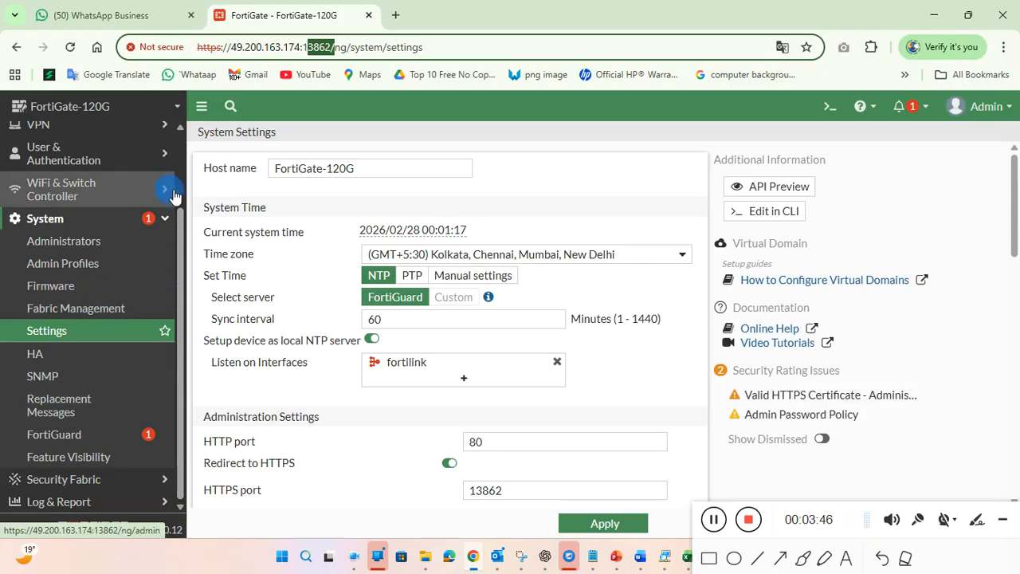
{"action": "left_click", "coordinate": [171, 219]}
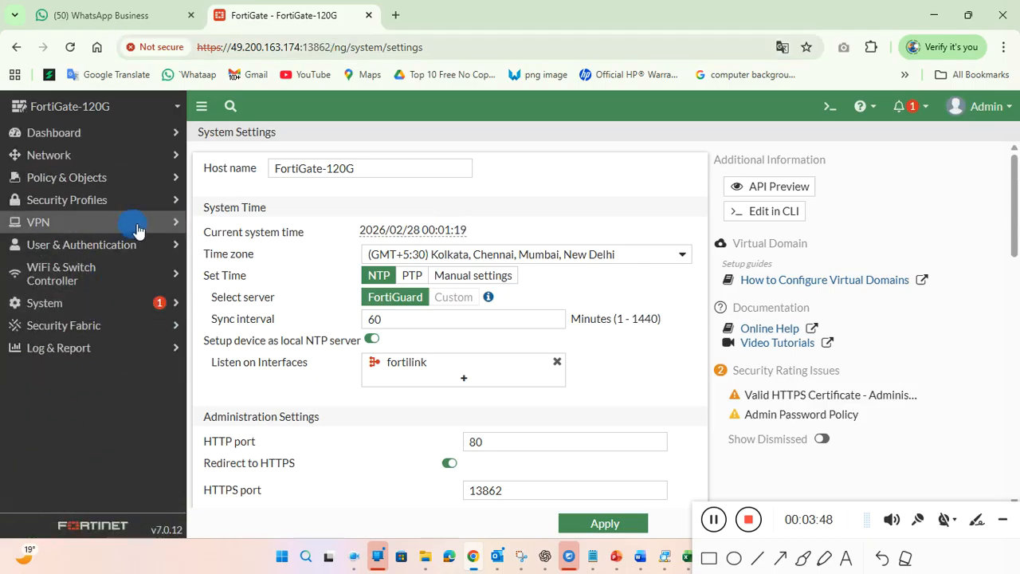
{"action": "left_click", "coordinate": [112, 311]}
{"action": "scroll", "coordinate": [111, 415], "scroll_direction": "down", "scroll_amount": 2}
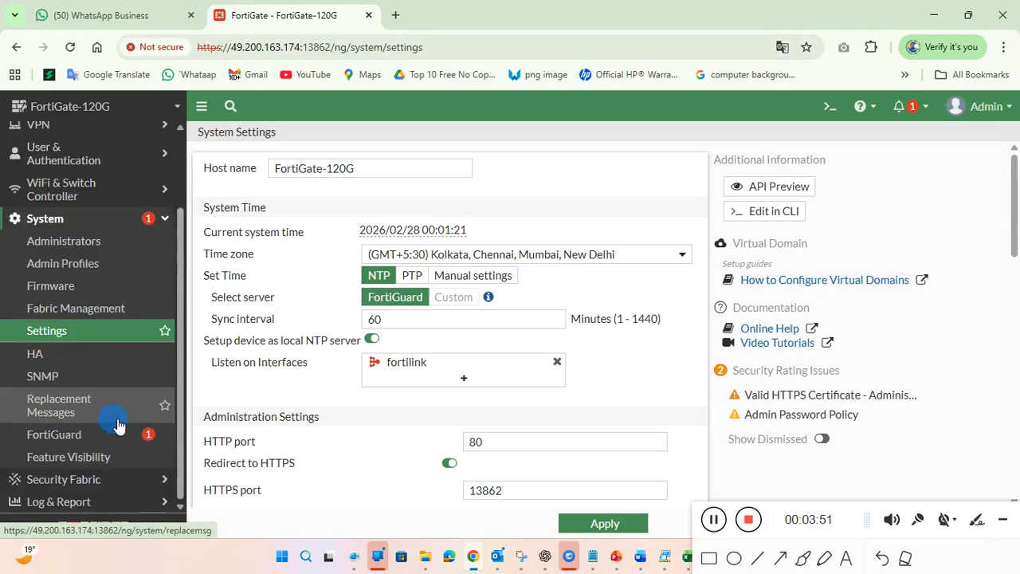
{"action": "scroll", "coordinate": [119, 359], "scroll_direction": "up", "scroll_amount": 2}
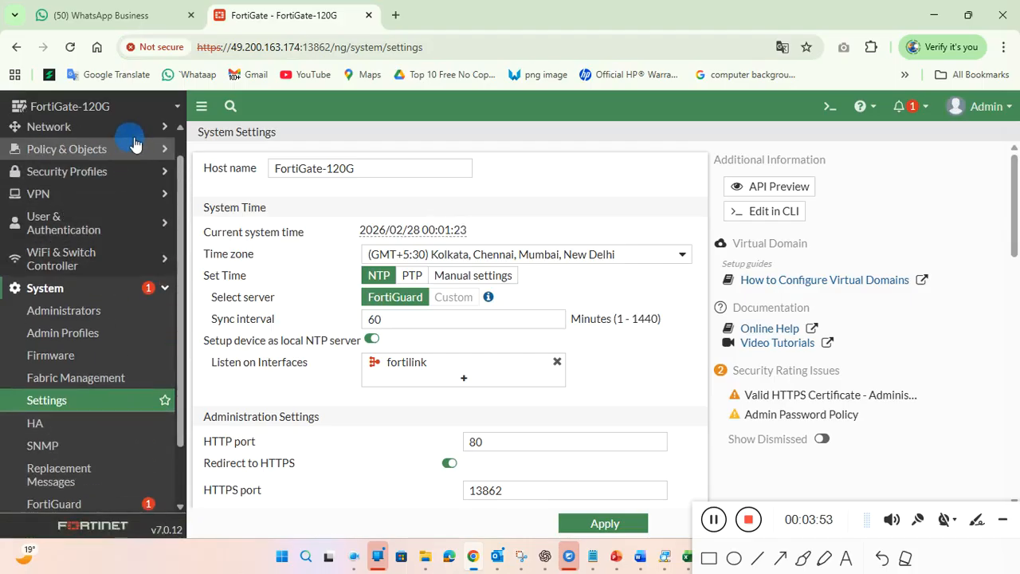
{"action": "left_click", "coordinate": [129, 313]}
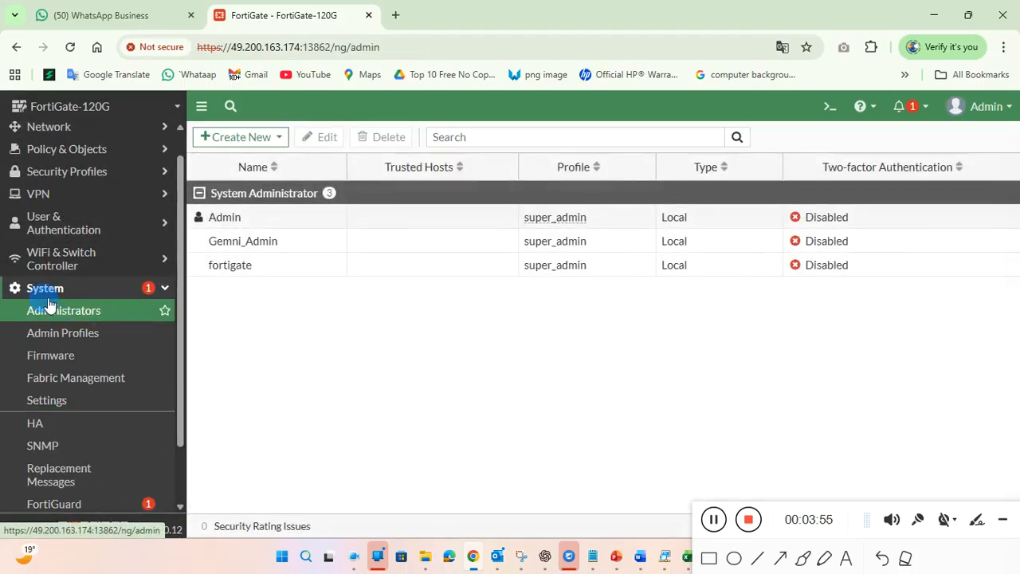
Step: Select and compare the Admin and Gemni_Admin rows in the Administrators list
{"action": "left_click", "coordinate": [224, 217]}
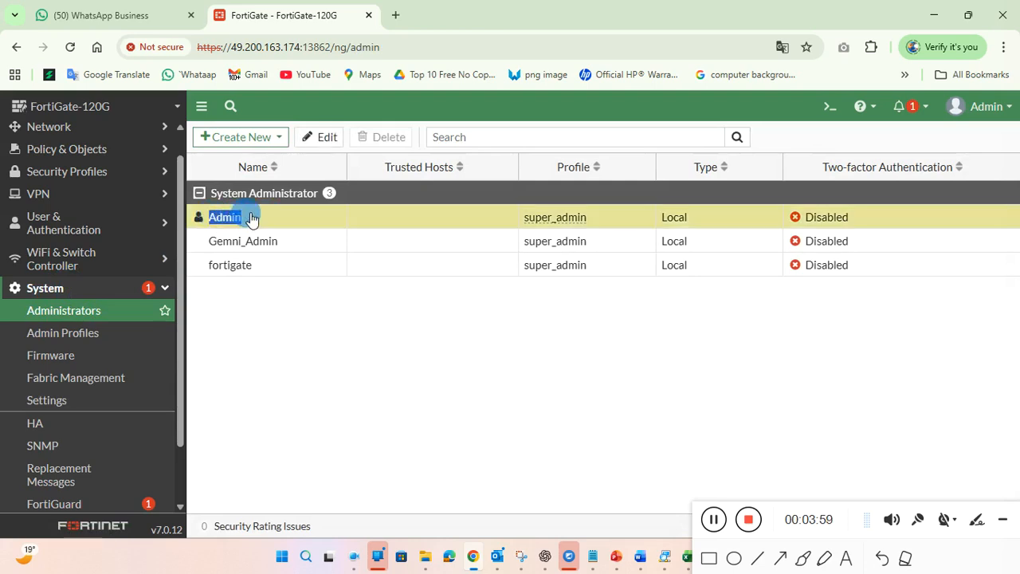
{"action": "left_click_drag", "start_coordinate": [292, 247], "coordinate": [215, 252]}
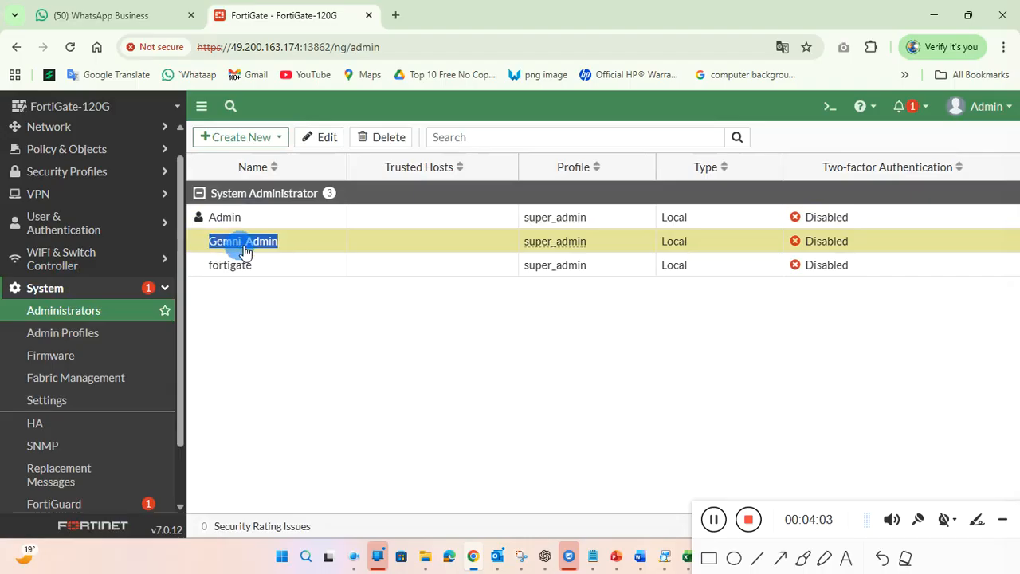
{"action": "left_click", "coordinate": [241, 247]}
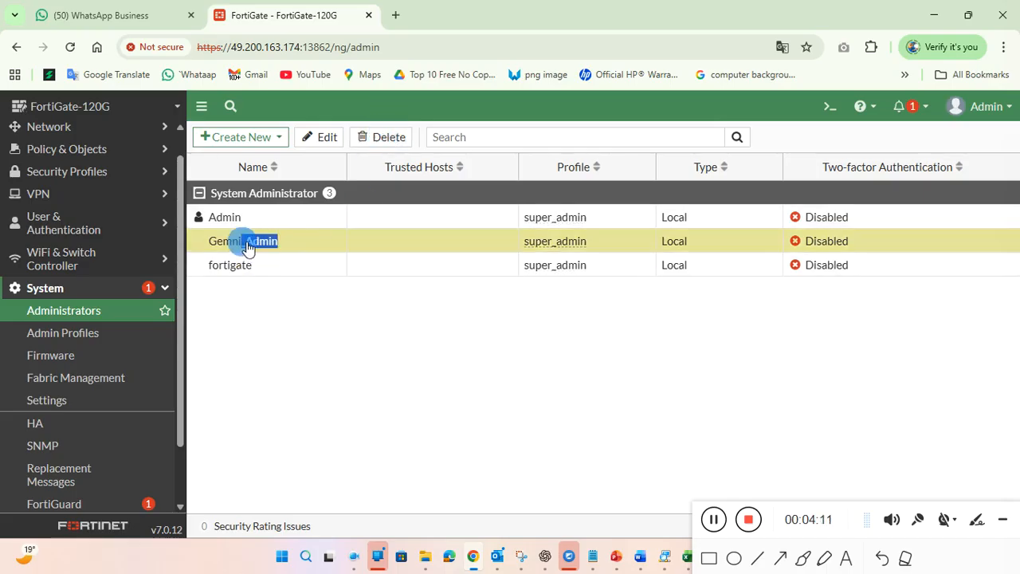
{"action": "left_click_drag", "start_coordinate": [242, 223], "coordinate": [200, 218]}
{"action": "left_click", "coordinate": [419, 220]}
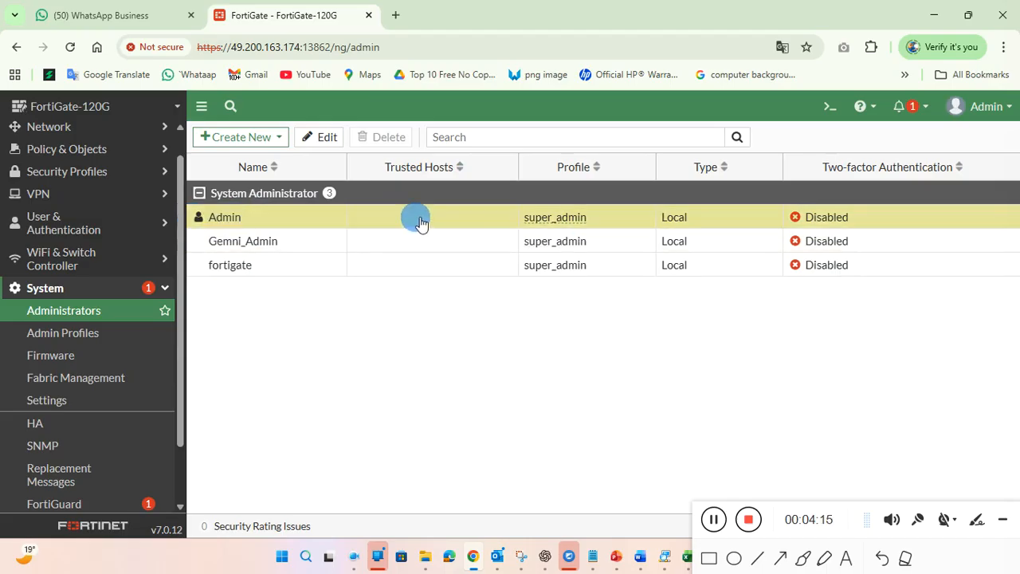
{"action": "left_click", "coordinate": [352, 243]}
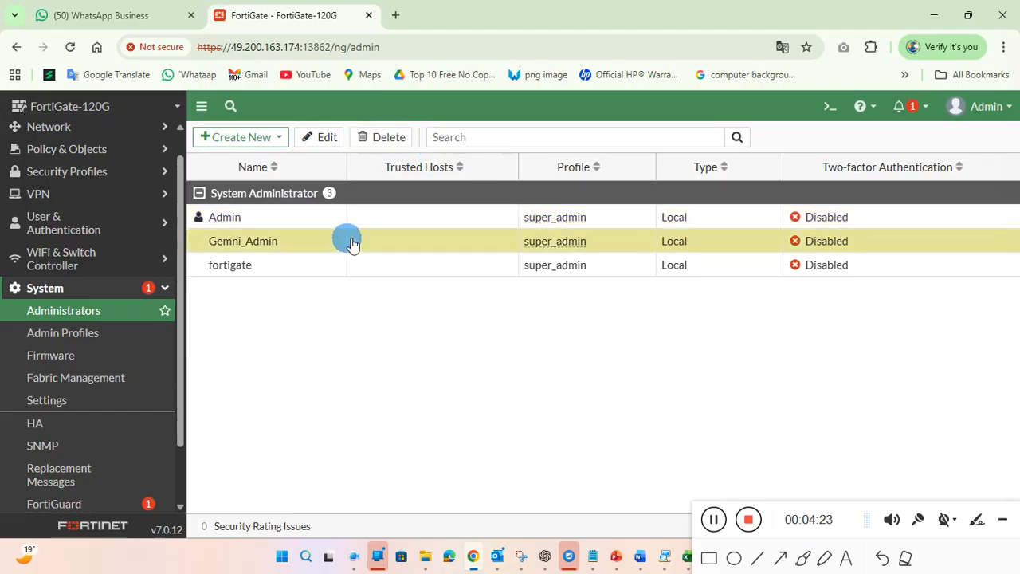
{"action": "left_click", "coordinate": [262, 214]}
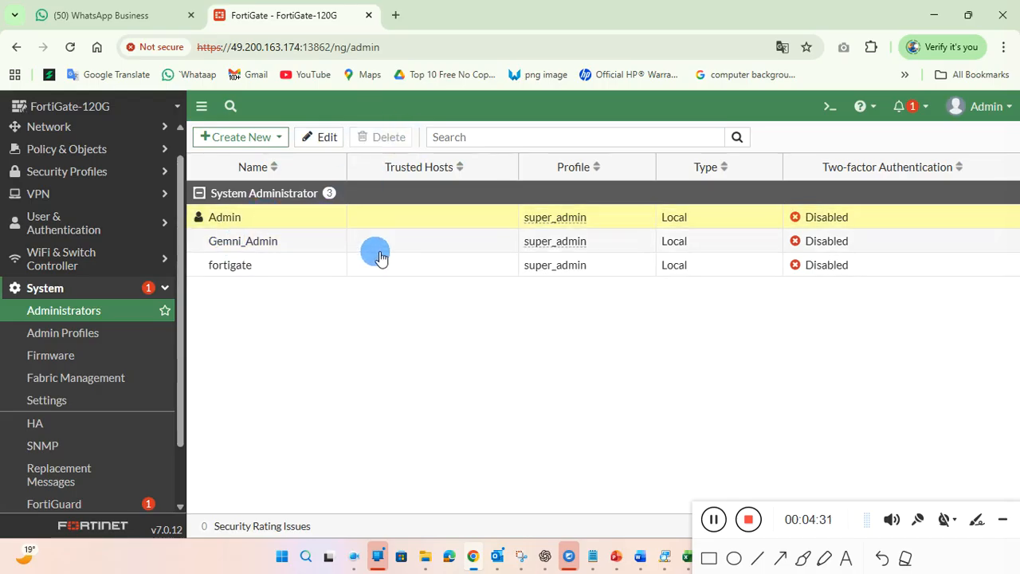
{"action": "left_click", "coordinate": [278, 247]}
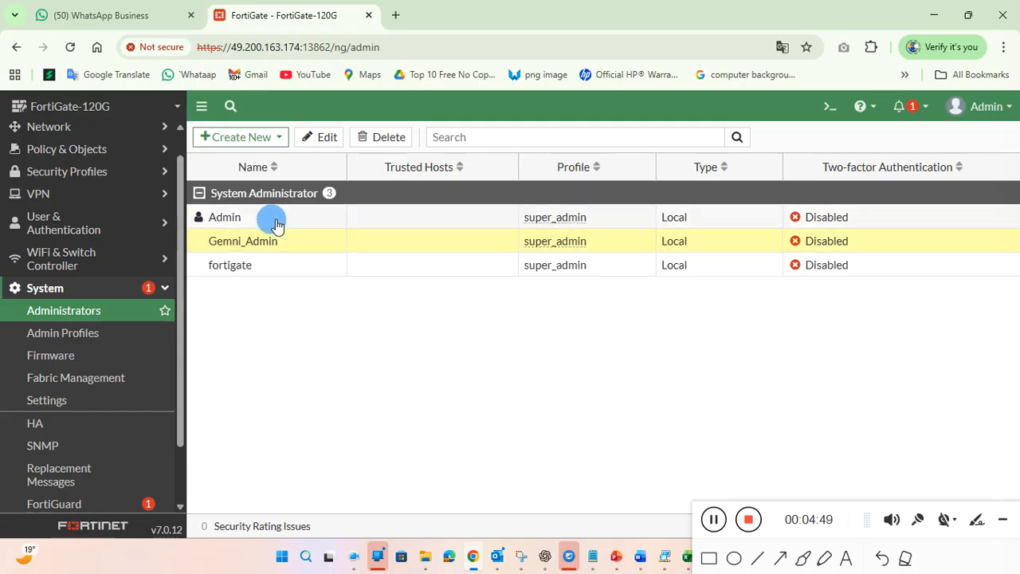
{"action": "left_click", "coordinate": [238, 224]}
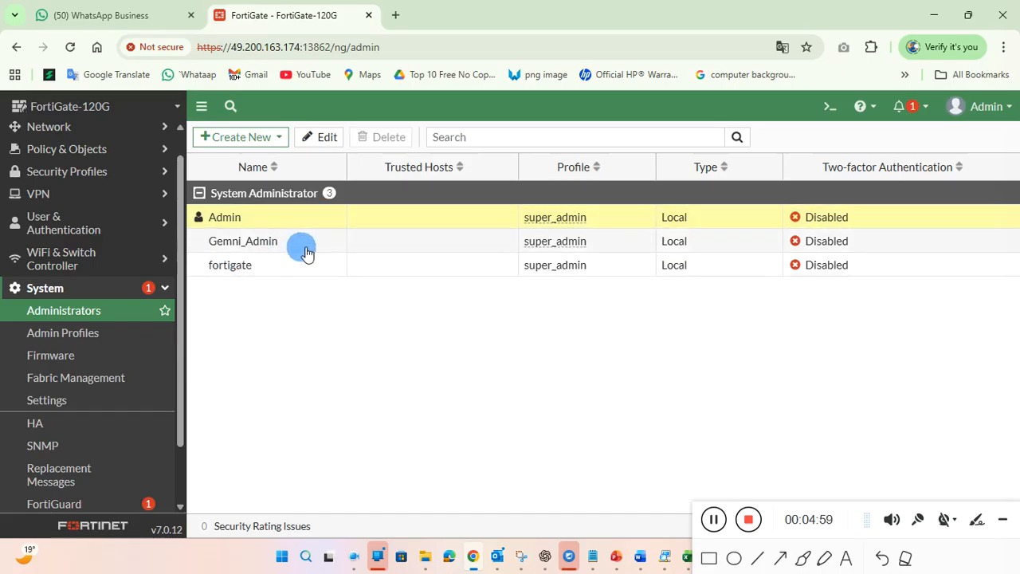
{"action": "left_click_drag", "start_coordinate": [257, 254], "coordinate": [203, 245]}
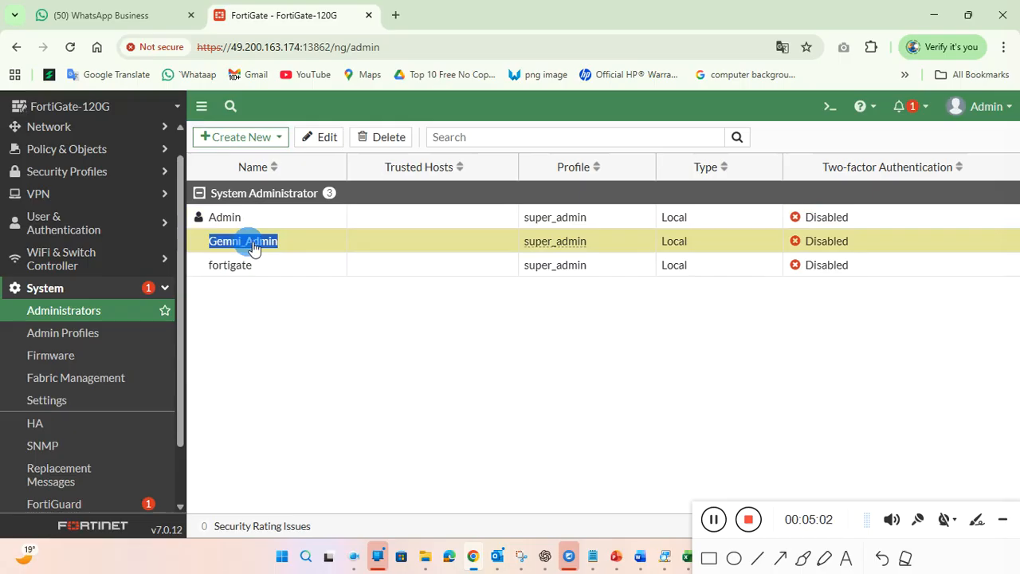
{"action": "left_click", "coordinate": [1000, 106]}
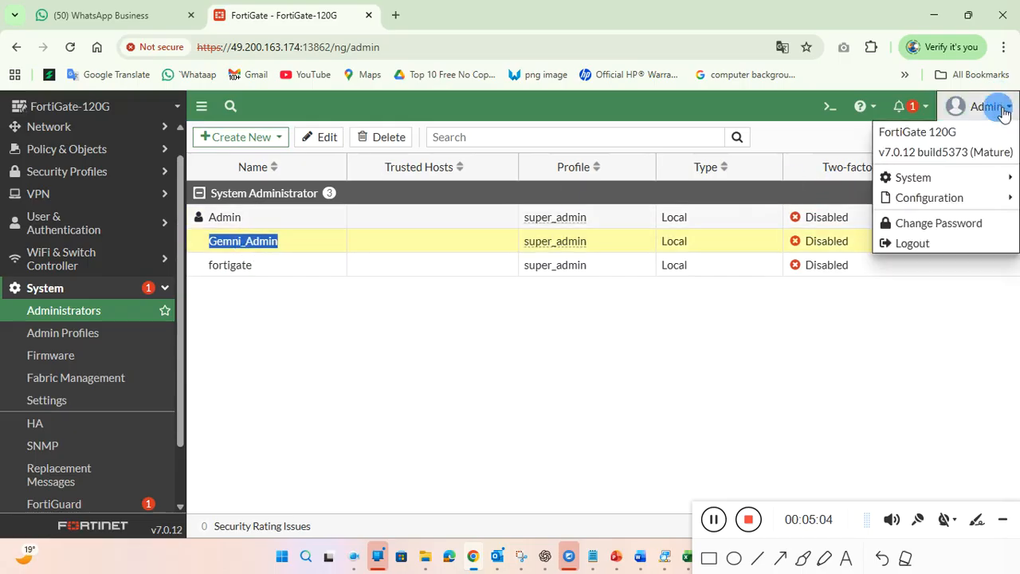
Step: Log out of Admin and sign back in as Gemni_Admin with its password
{"action": "left_click", "coordinate": [913, 244]}
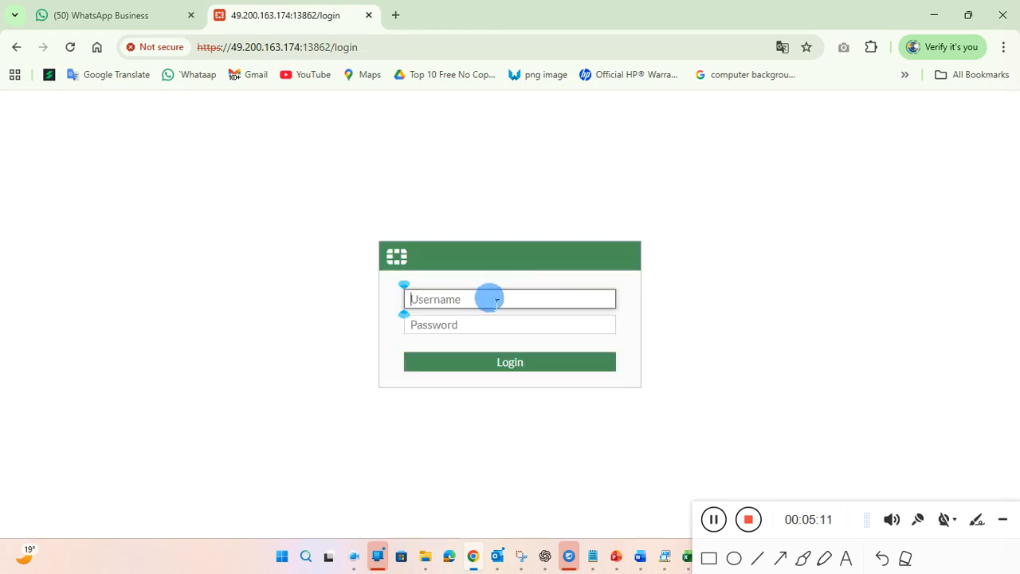
{"action": "type", "text": "Gemni"}
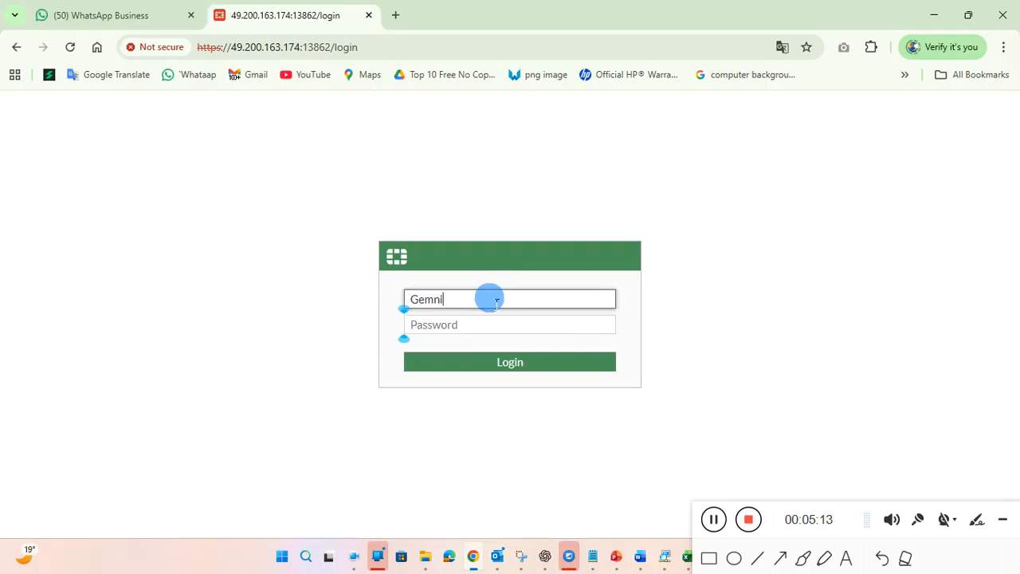
{"action": "type", "text": "_Admin"}
{"action": "key", "text": "Tab"}
{"action": "type", "text": "a"}
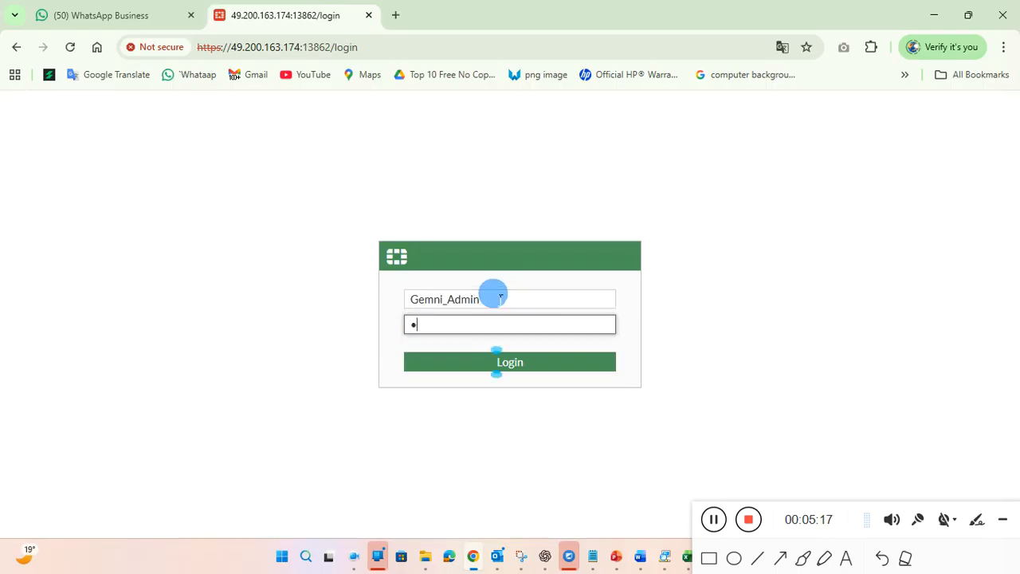
{"action": "type", "text": "aaa"}
{"action": "key", "text": "Return"}
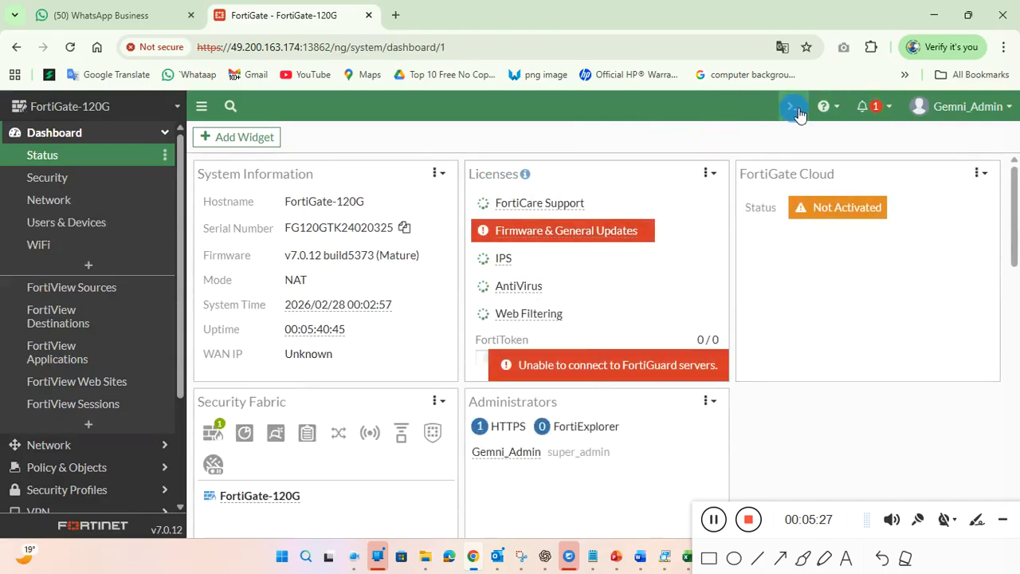
Step: In the CLI Console, enter 'config system admin' after the failed 'config system Admin' attempt
{"action": "left_click", "coordinate": [796, 109]}
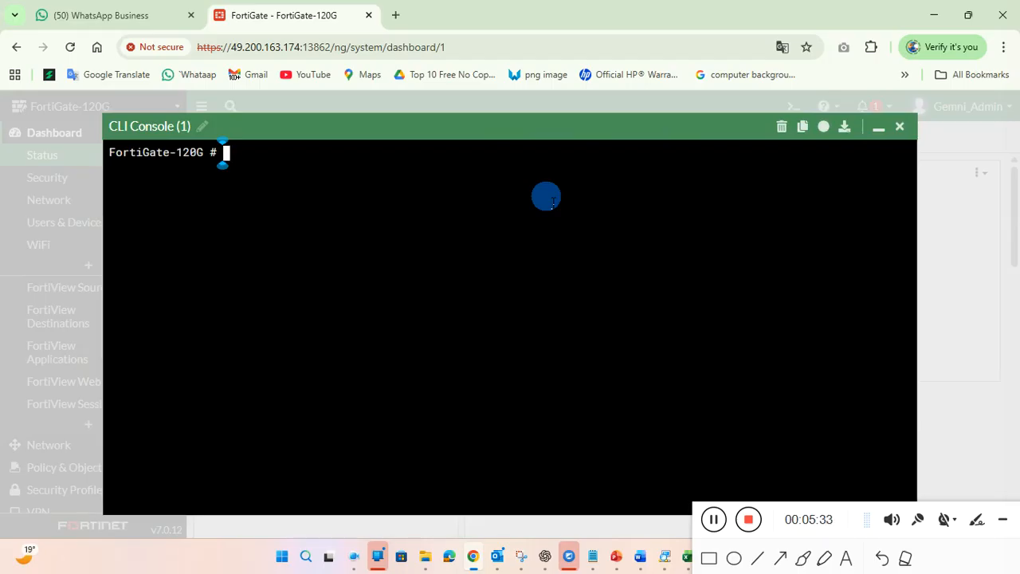
{"action": "type", "text": "config system "}
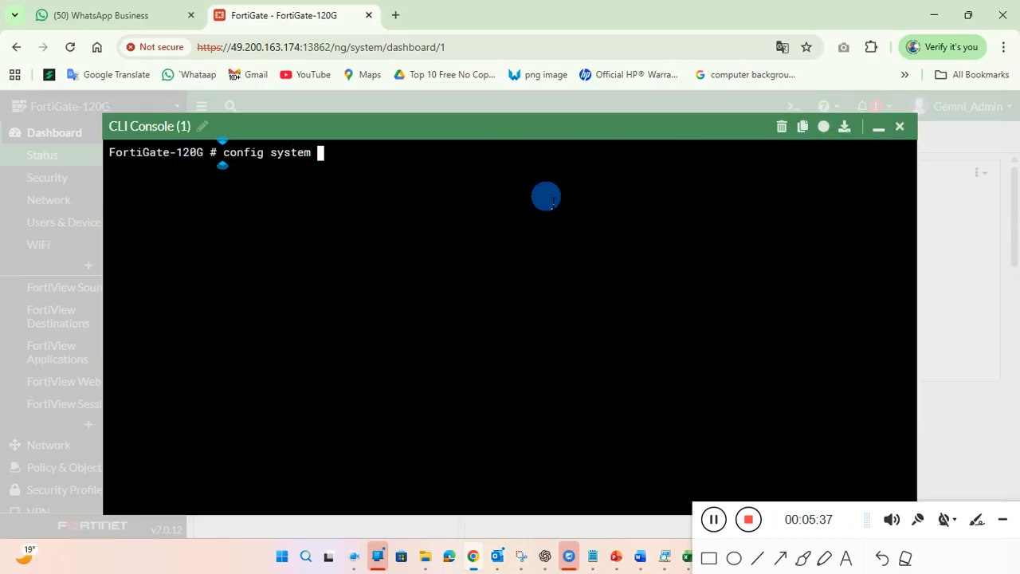
{"action": "type", "text": "Admin"}
{"action": "key", "text": "Return"}
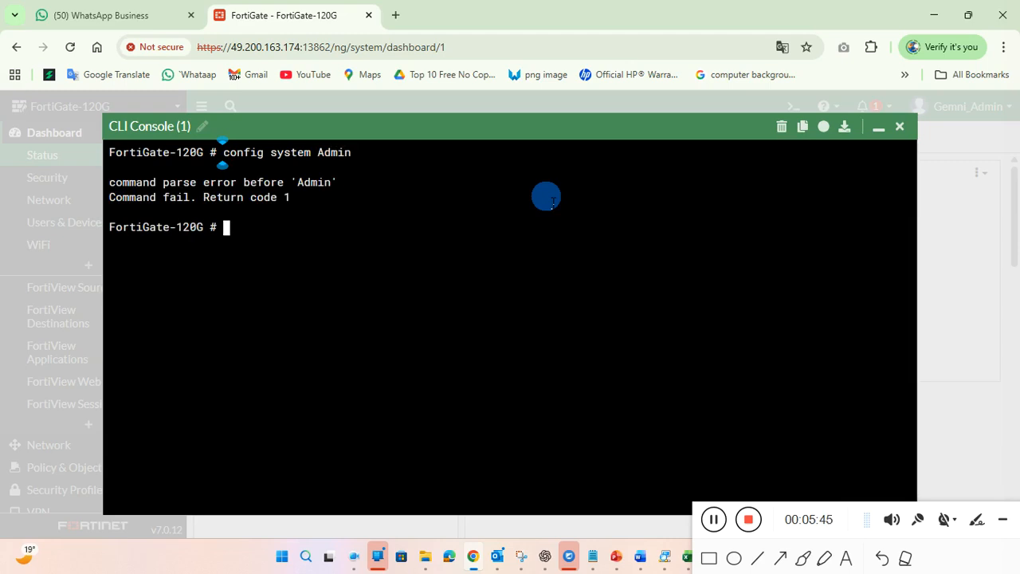
{"action": "type", "text": "config"}
{"action": "type", "text": "sys"}
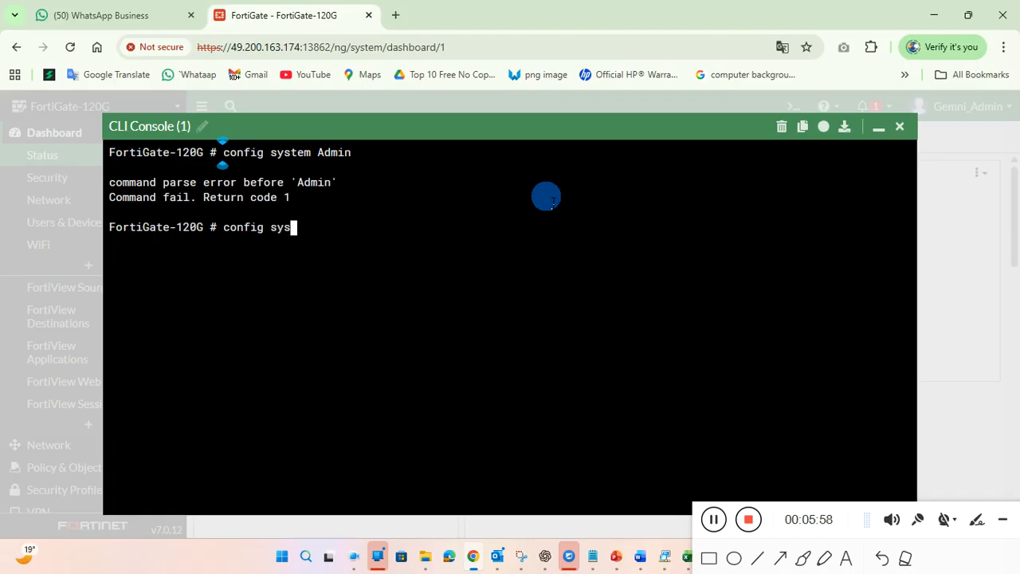
{"action": "type", "text": "tem admin"}
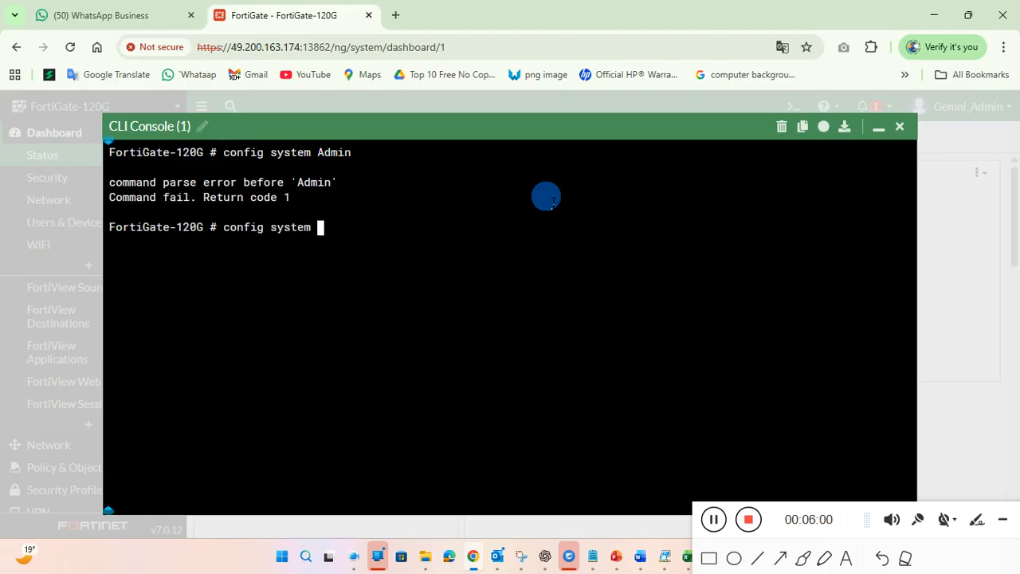
{"action": "key", "text": "Return"}
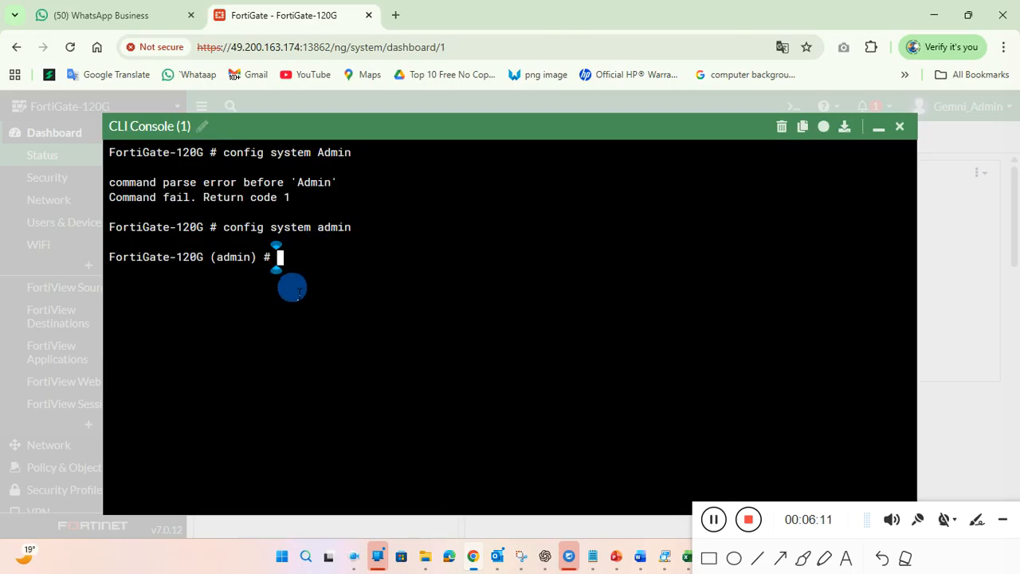
Step: List the admin commands with ? and try 'delete admin' in lowercase
{"action": "key", "text": "question"}
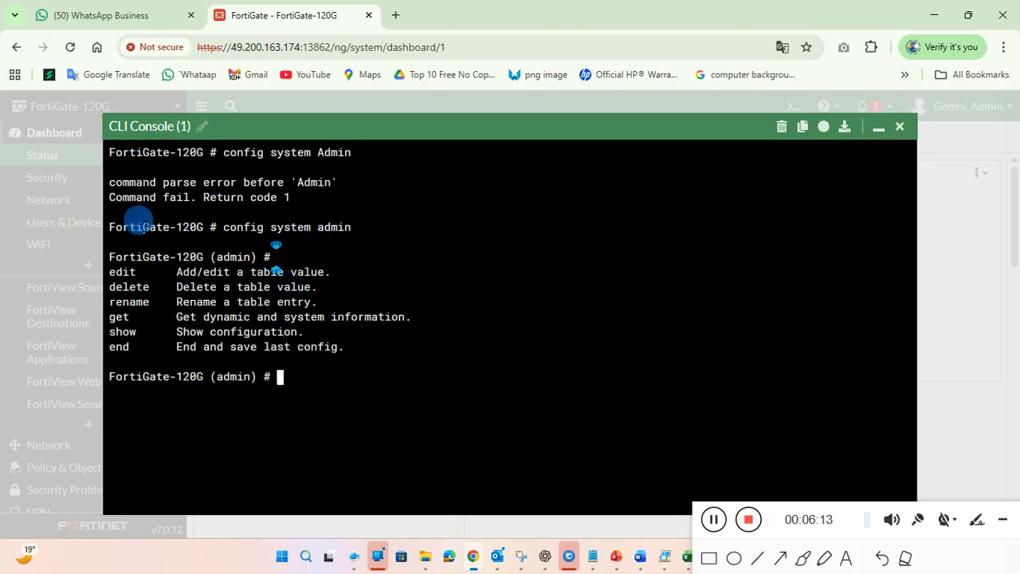
{"action": "left_click_drag", "start_coordinate": [118, 272], "coordinate": [319, 287]}
{"action": "double_click", "coordinate": [136, 287]}
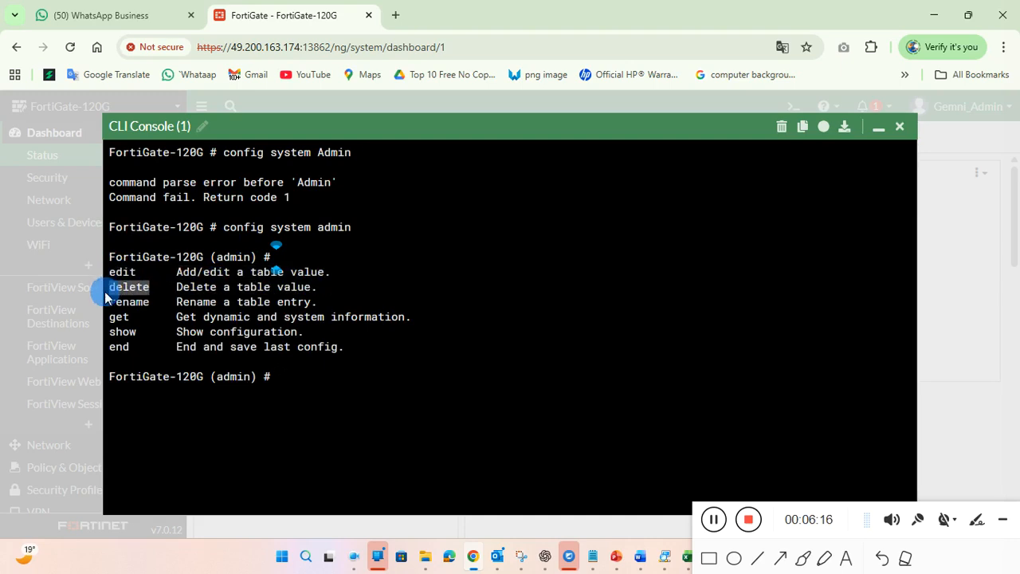
{"action": "left_click", "coordinate": [356, 400]}
{"action": "type", "text": "delete"}
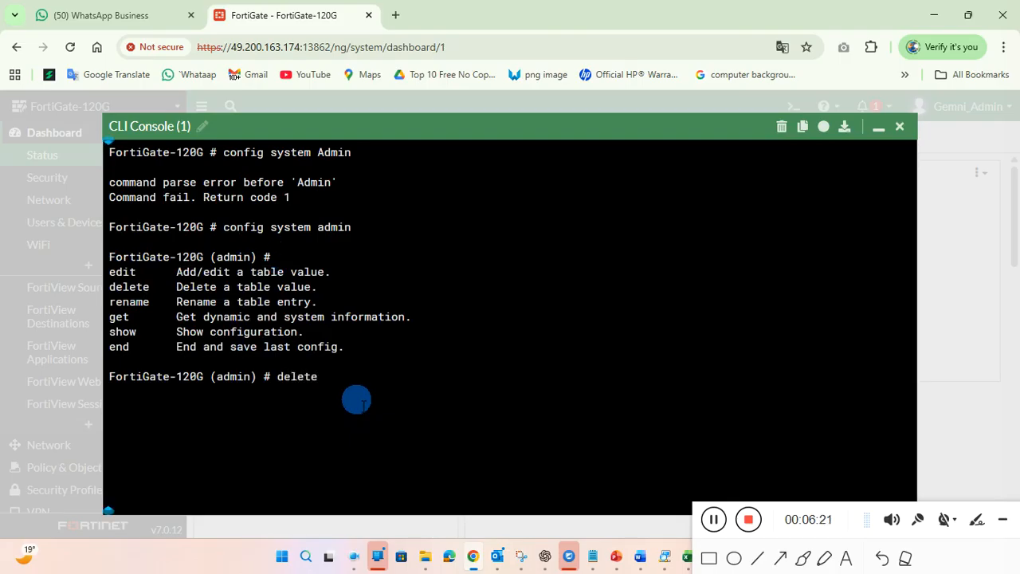
{"action": "type", "text": " admin"}
{"action": "key", "text": "Return"}
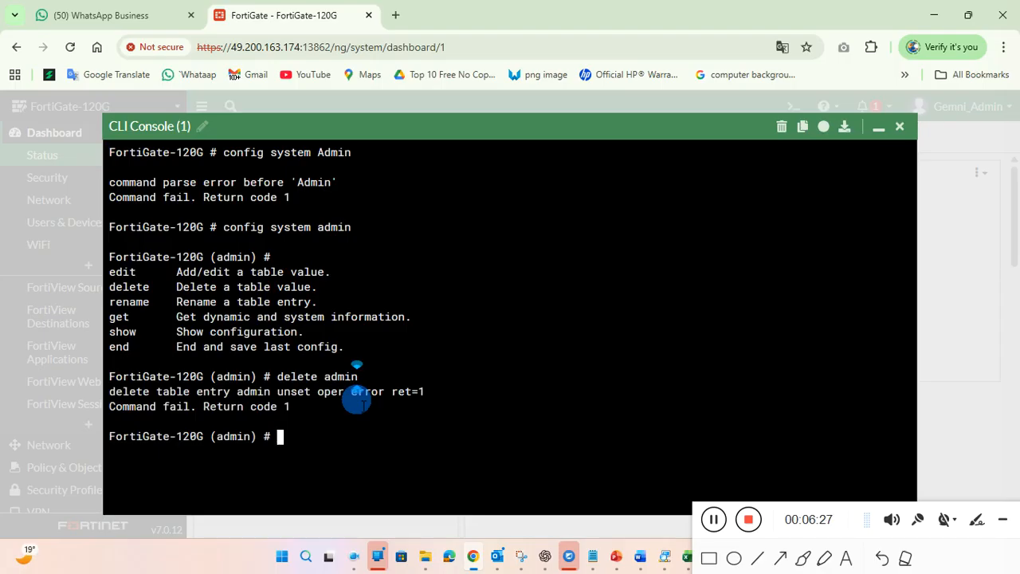
Step: Rerun the command as 'delete Admin', then run 'end' to save and exit
{"action": "key", "text": "Up"}
{"action": "key", "text": "BackSpace"}
{"action": "key", "text": "BackSpace"}
{"action": "key", "text": "BackSpace"}
{"action": "key", "text": "BackSpace"}
{"action": "key", "text": "BackSpace"}
{"action": "type", "text": "Admin"}
{"action": "key", "text": "Return"}
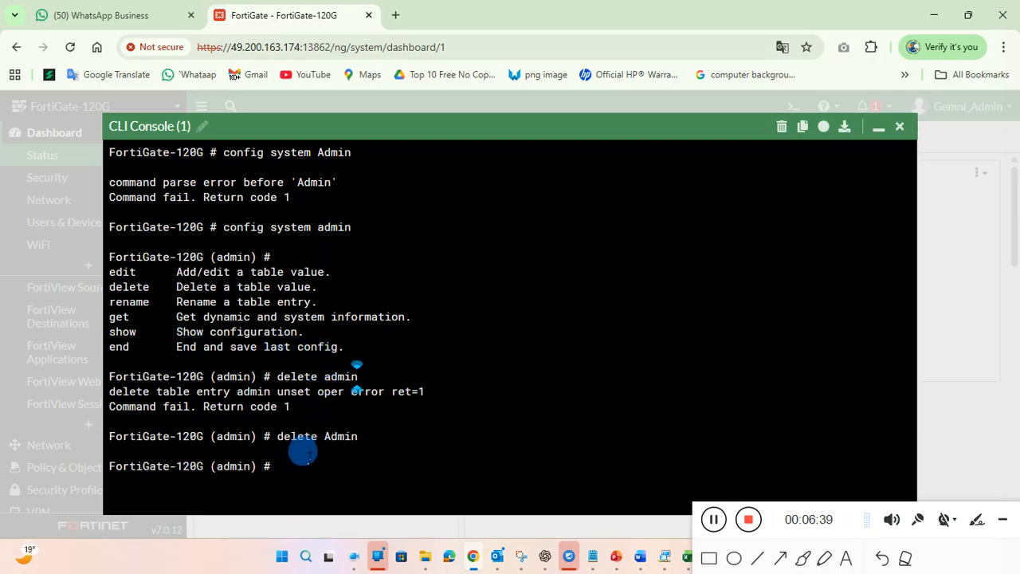
{"action": "type", "text": "end"}
{"action": "key", "text": "Return"}
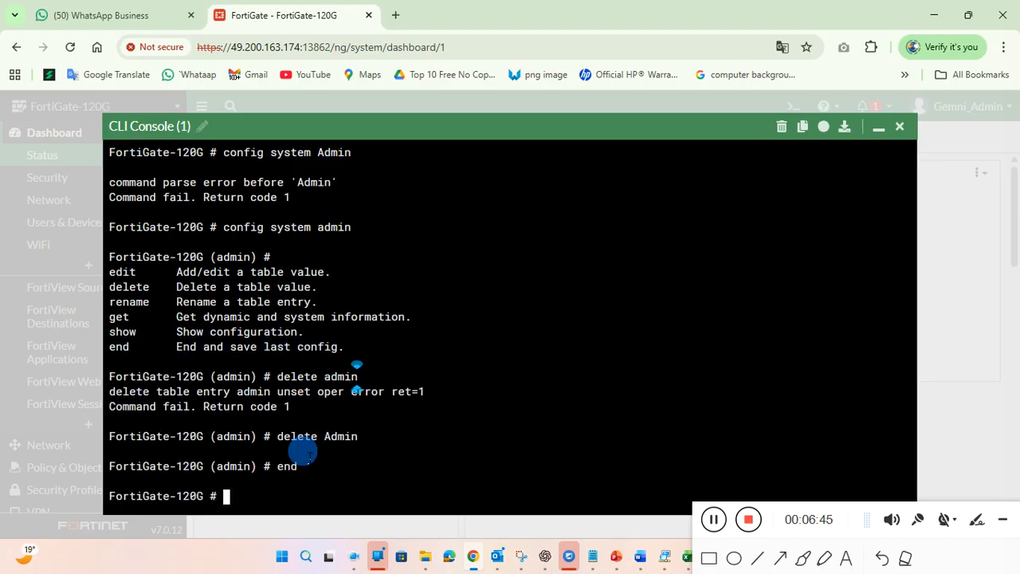
Step: Close the CLI Console and reopen System > Administrators
{"action": "left_click", "coordinate": [901, 128]}
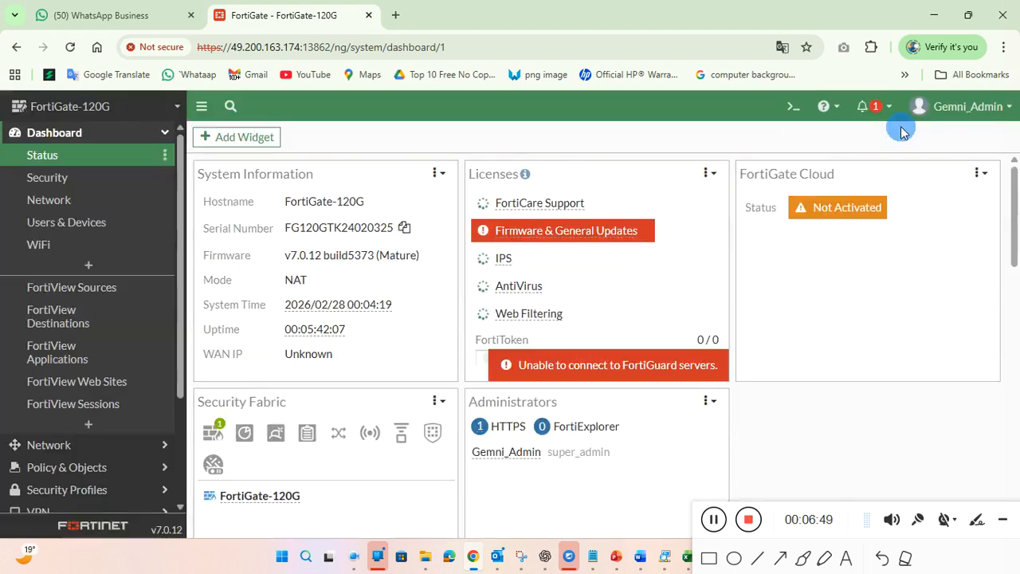
{"action": "scroll", "coordinate": [102, 319], "scroll_direction": "down", "scroll_amount": 1}
{"action": "scroll", "coordinate": [102, 319], "scroll_direction": "down", "scroll_amount": 1}
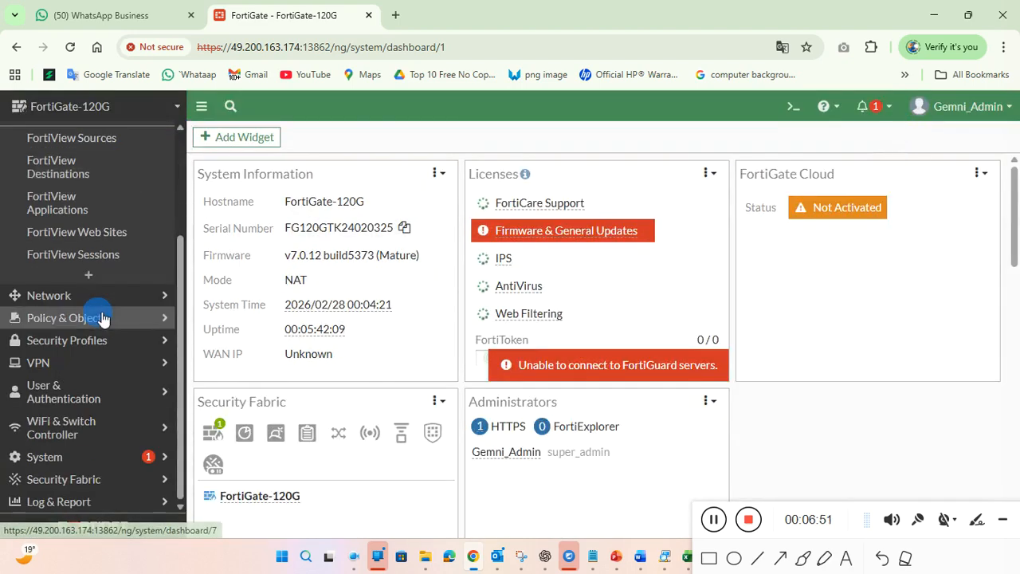
{"action": "left_click", "coordinate": [90, 454]}
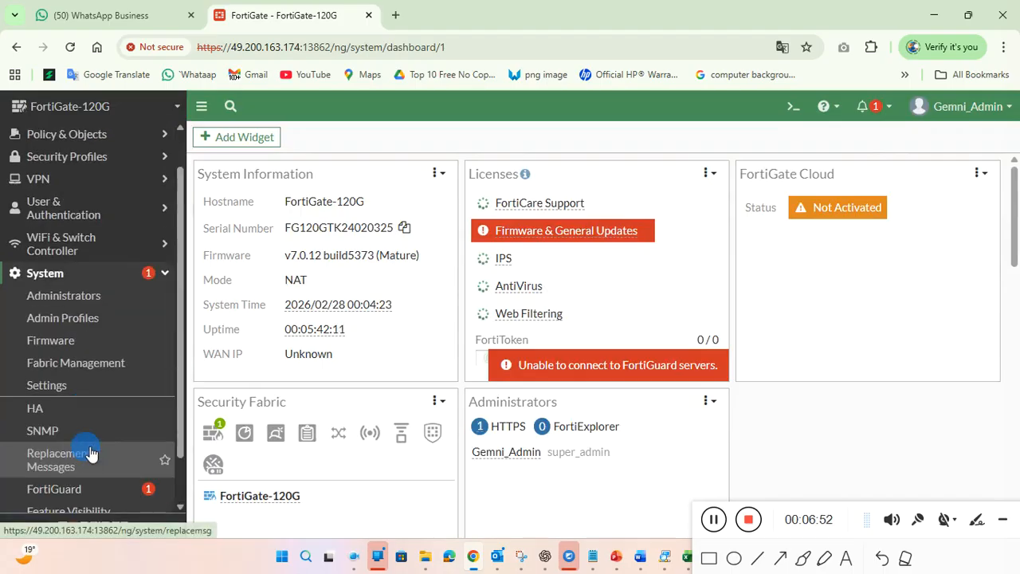
{"action": "left_click", "coordinate": [98, 298]}
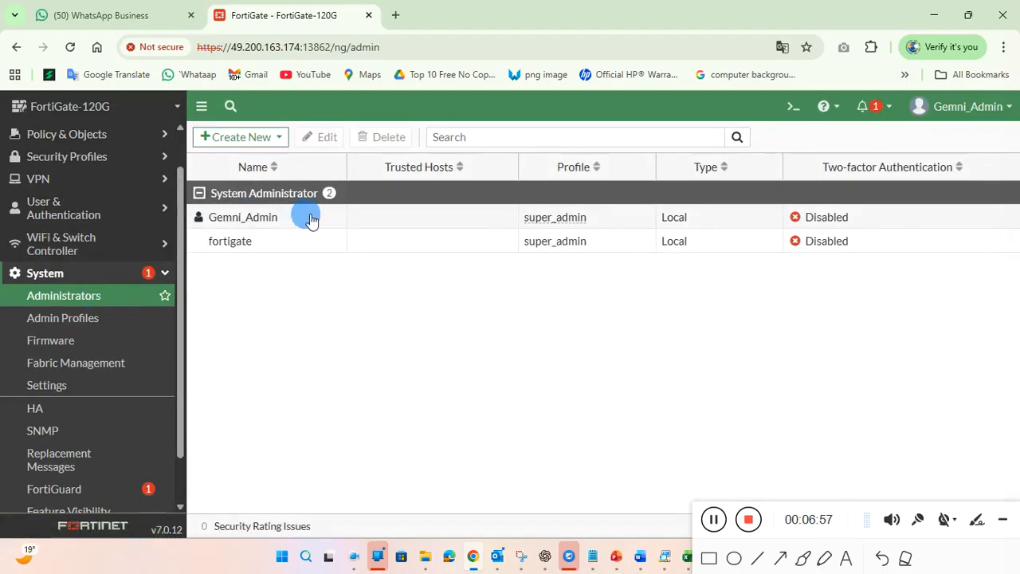
Step: Select the Gemni_Admin and fortigate rows to confirm only these two accounts remain
{"action": "left_click", "coordinate": [308, 217]}
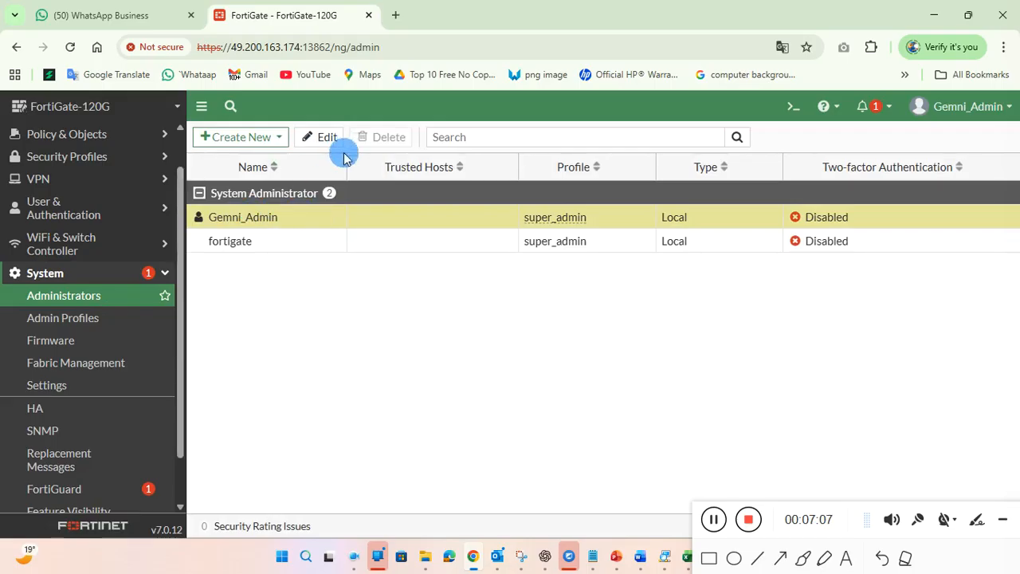
{"action": "left_click_drag", "start_coordinate": [383, 143], "coordinate": [372, 223]}
{"action": "left_click", "coordinate": [372, 223]}
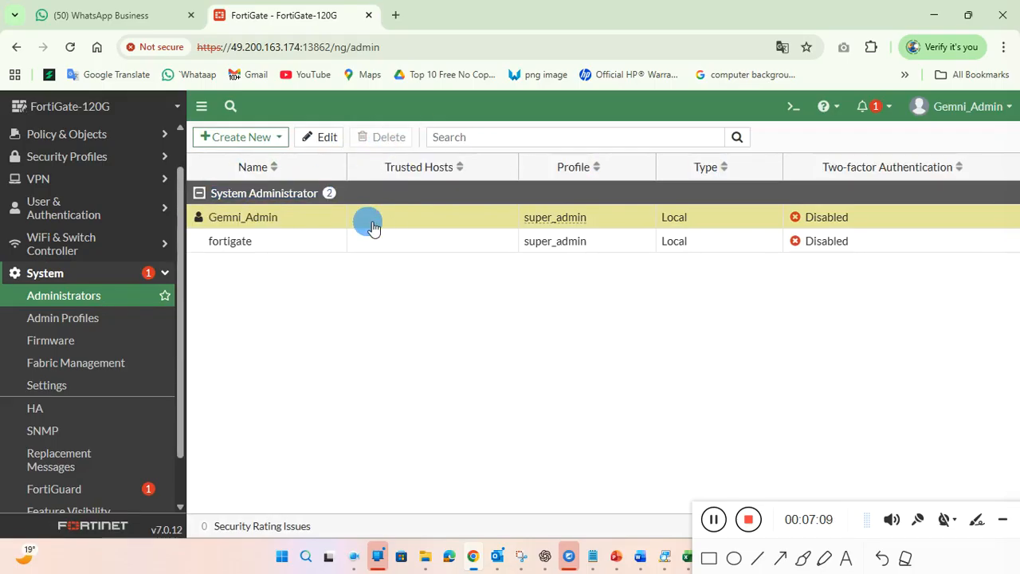
{"action": "left_click", "coordinate": [326, 241]}
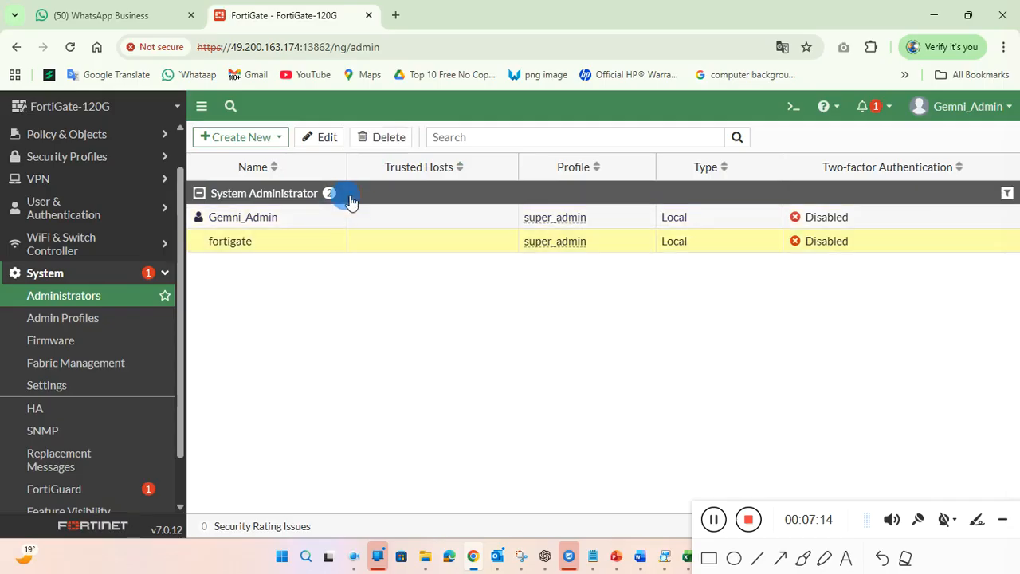
{"action": "left_click", "coordinate": [355, 220]}
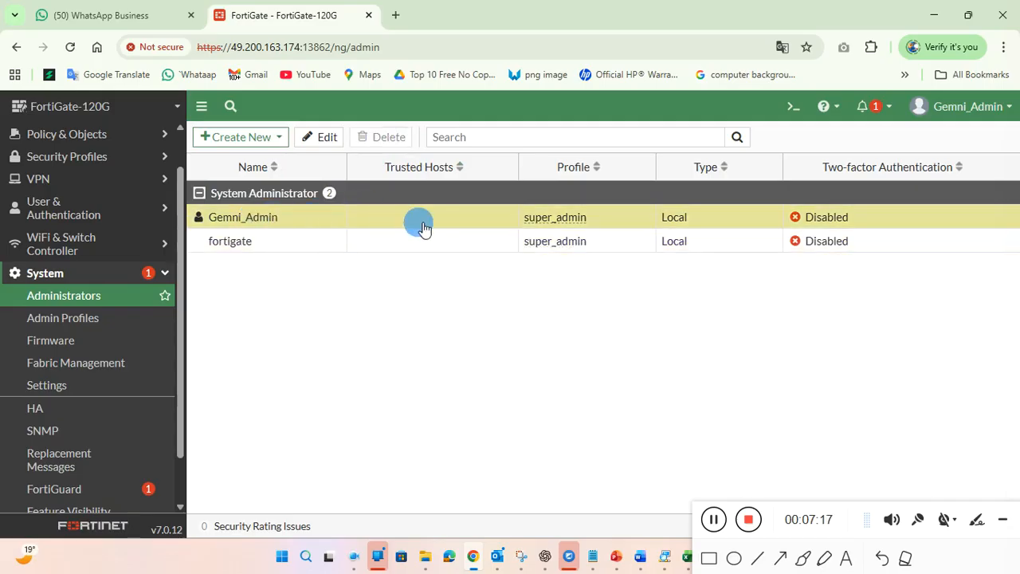